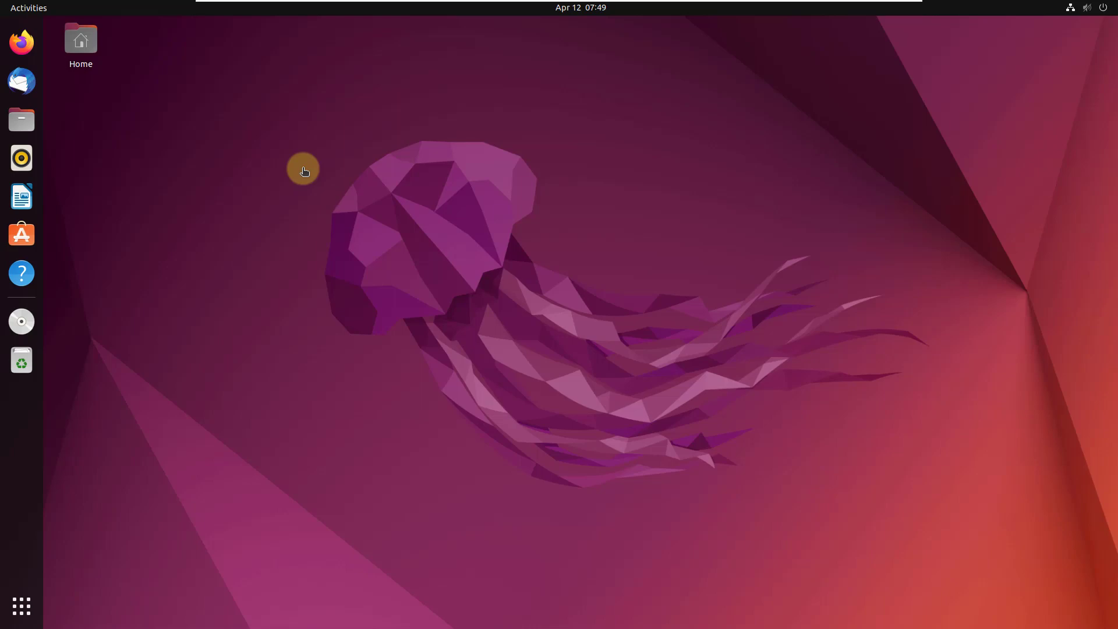
Bring up the Run a Command dialog over the desktop with Alt+F2
key("alt+F2")
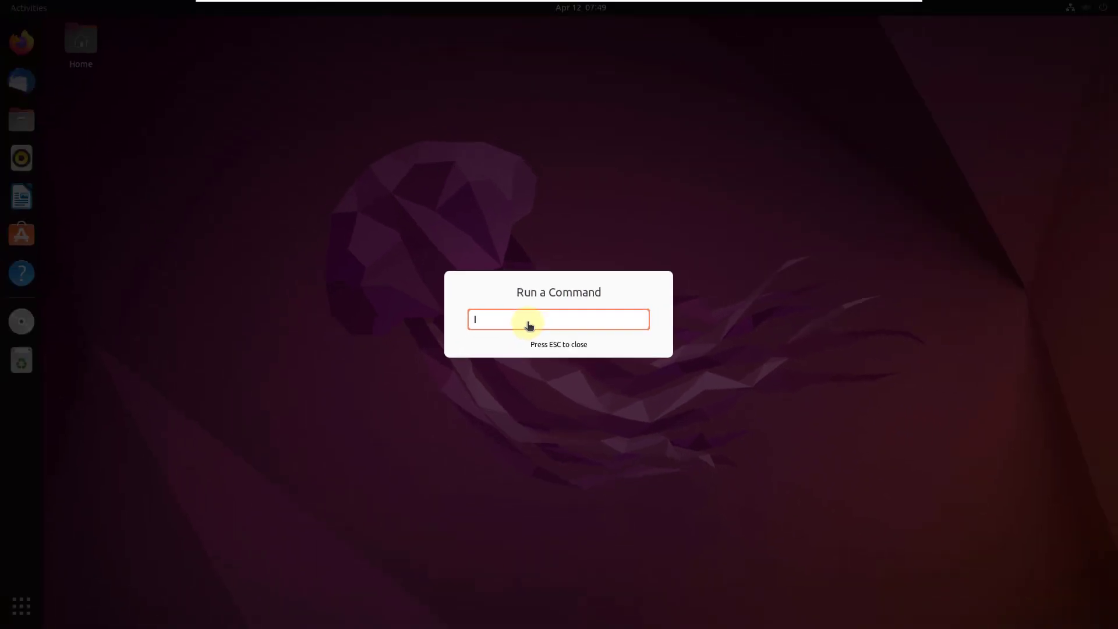
Dismiss the Run prompt, launch Files from the dock, and pick the empty second workspace
key("Escape")
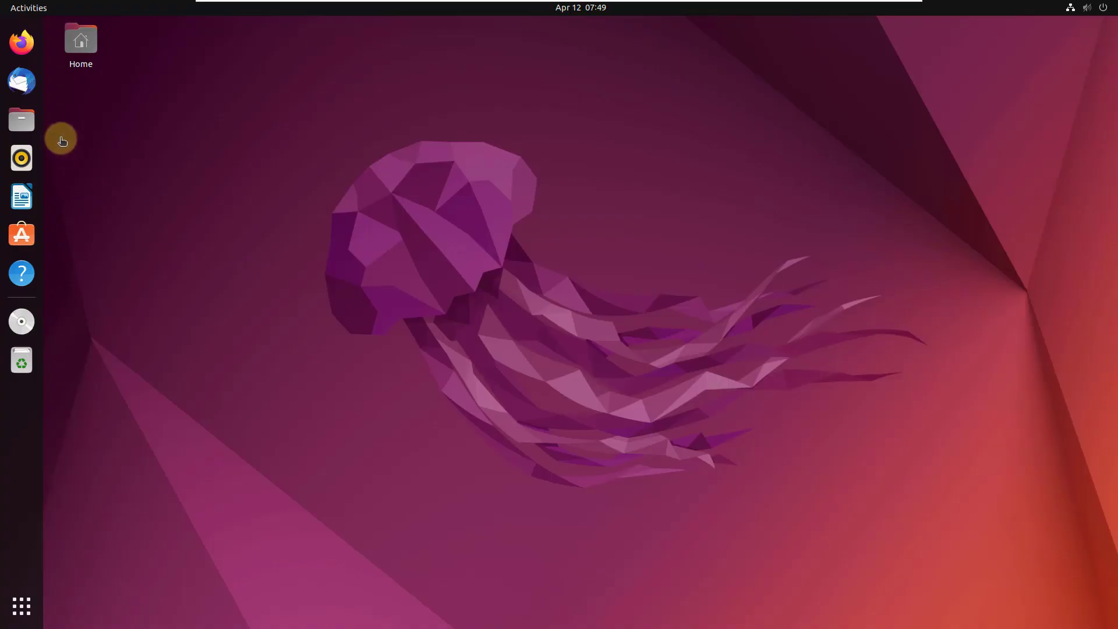
left_click(22, 122)
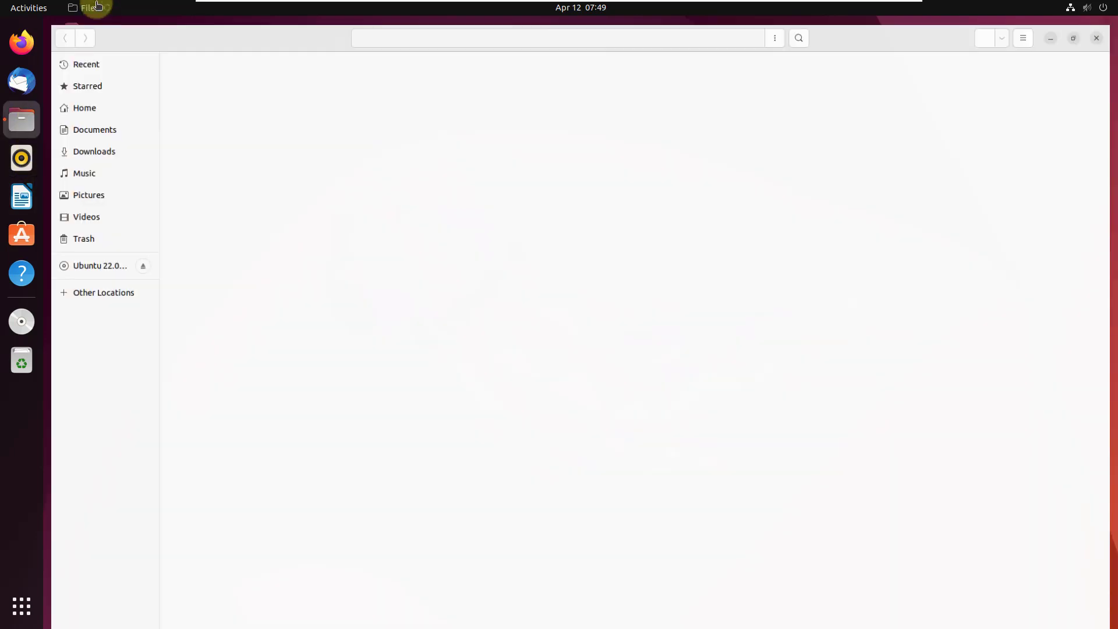
key("super")
left_click(1101, 252)
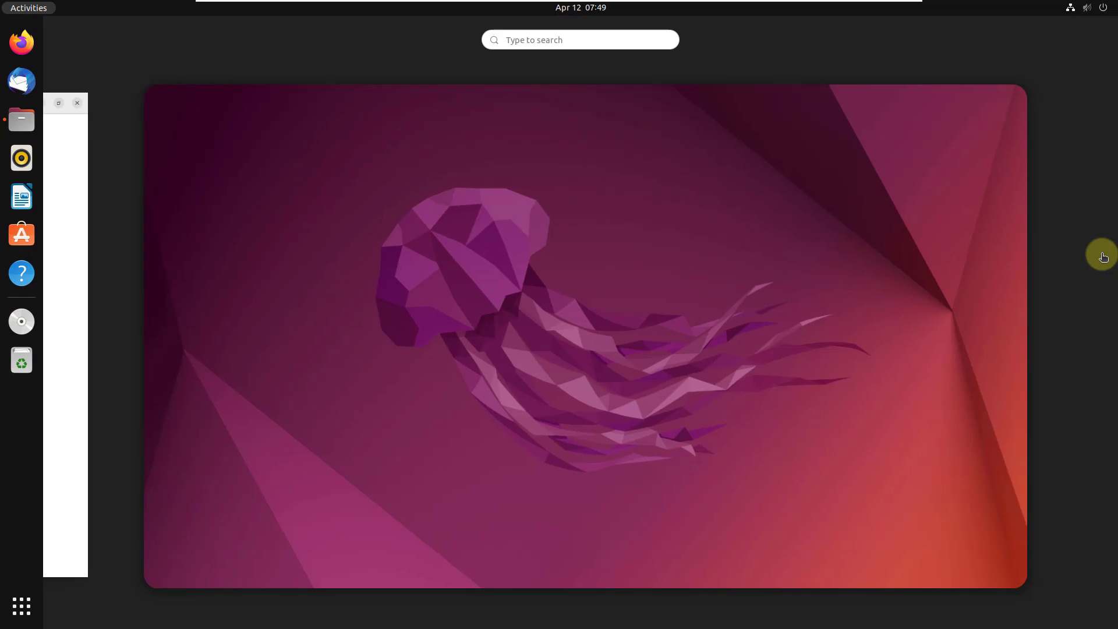
Settle on the second workspace, open a terminal there, and bring up the Alt+Tab switcher
left_click(656, 262)
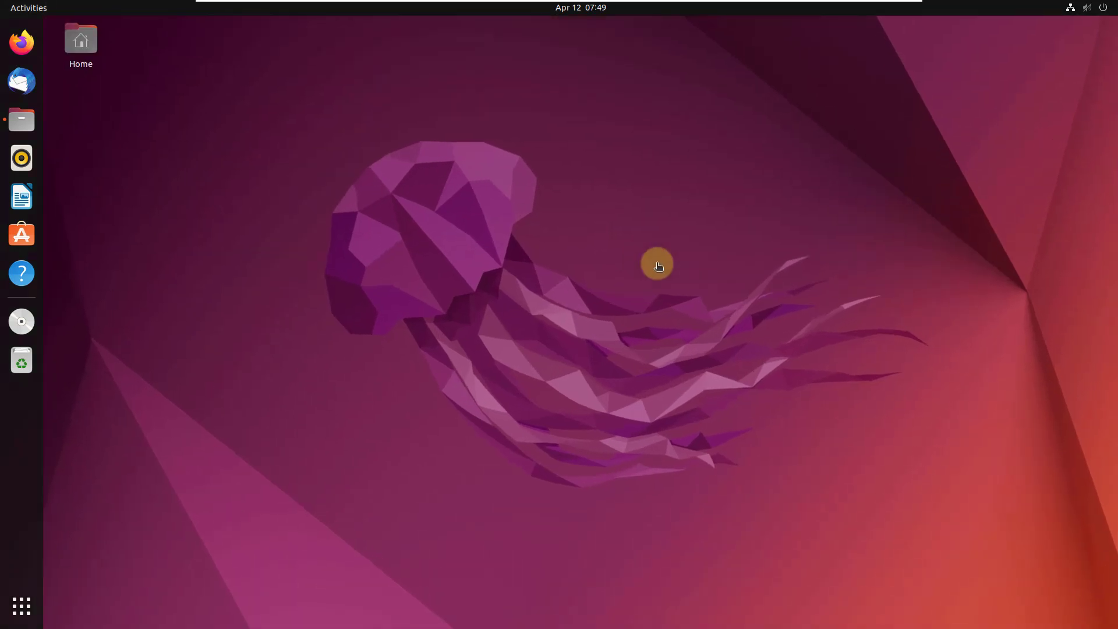
key("ctrl+alt+t")
key("alt+Tab")
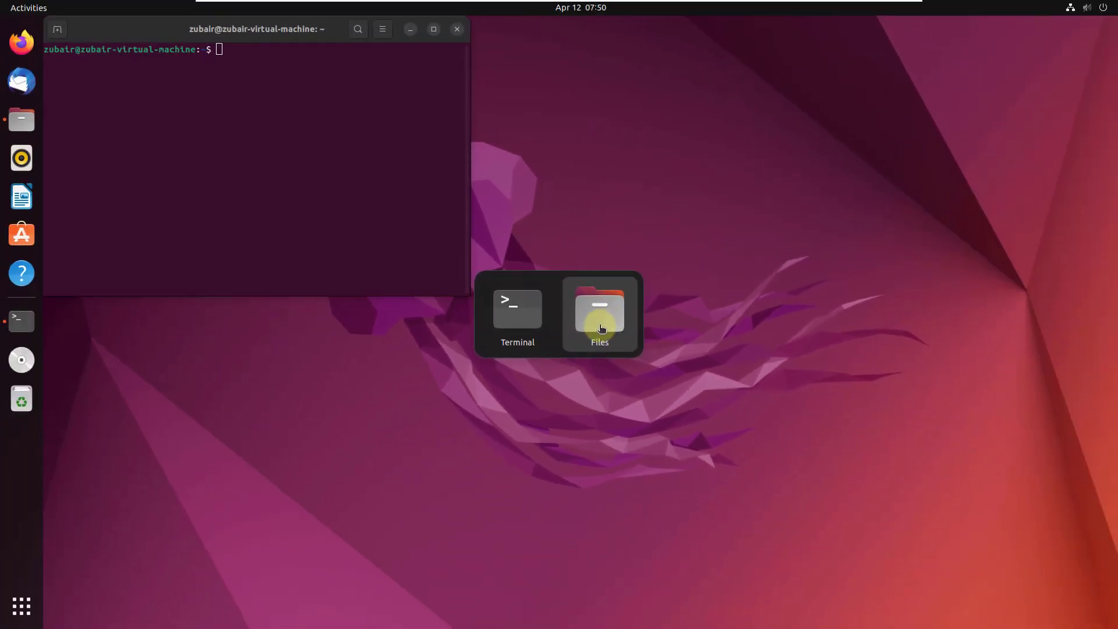
Choose Terminal, drag it off the Home icon, open Home, and launch Firefox from the dock
left_click(447, 275)
key("alt+Escape")
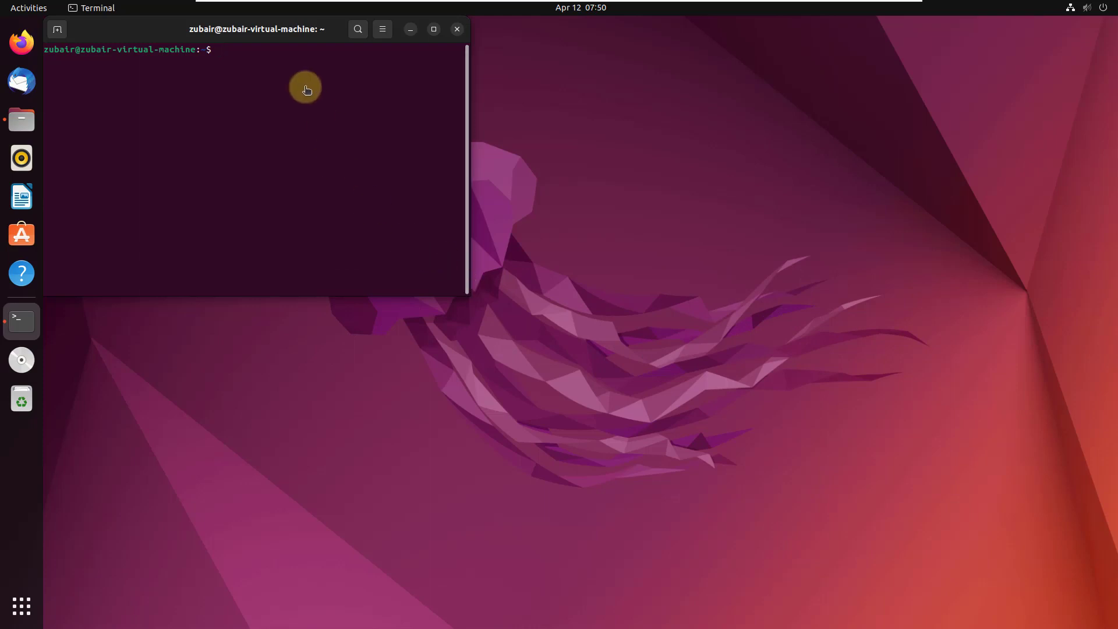
left_click_drag(248, 29, 311, 68)
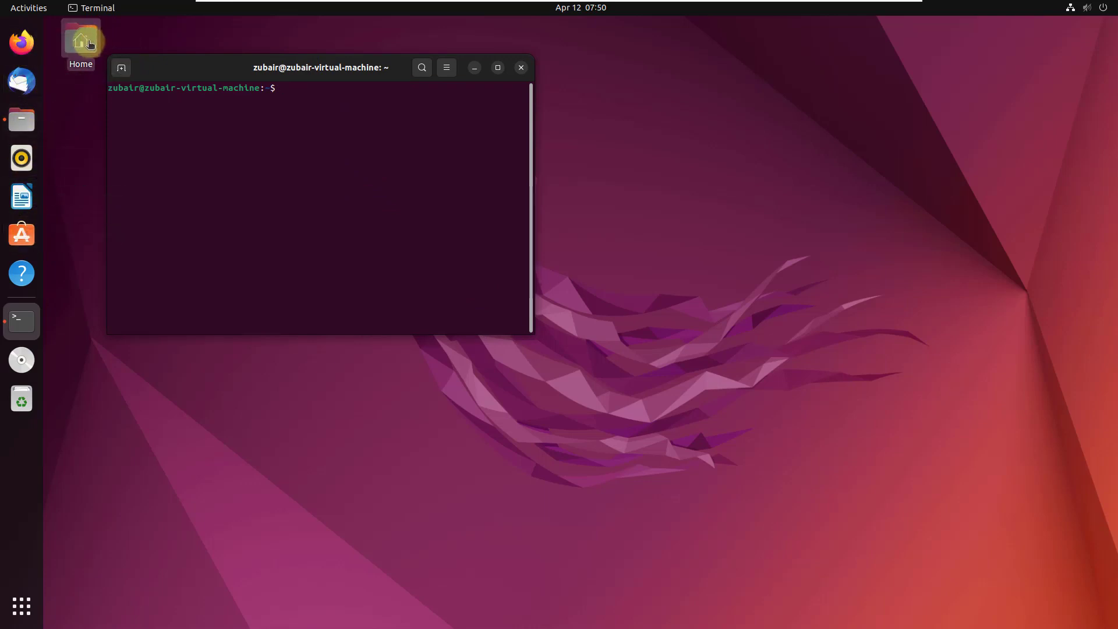
double_click(93, 41)
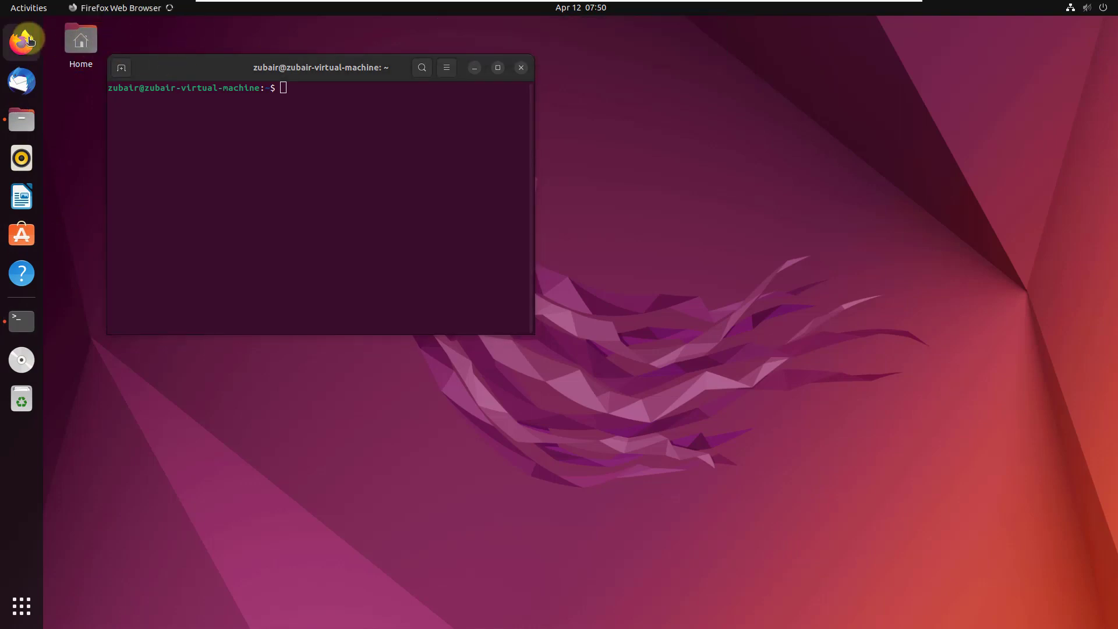
left_click(564, 68)
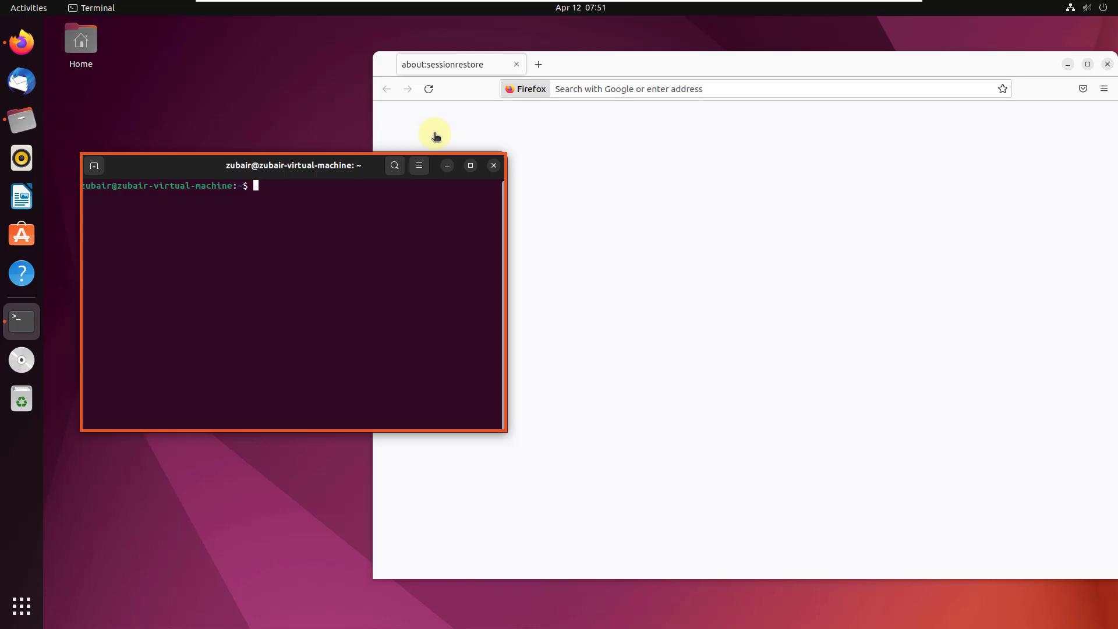
Shift keyboard focus from the windows to the top bar using Super and Ctrl+Alt+Tab
key("super")
key("ctrl+alt+tab")
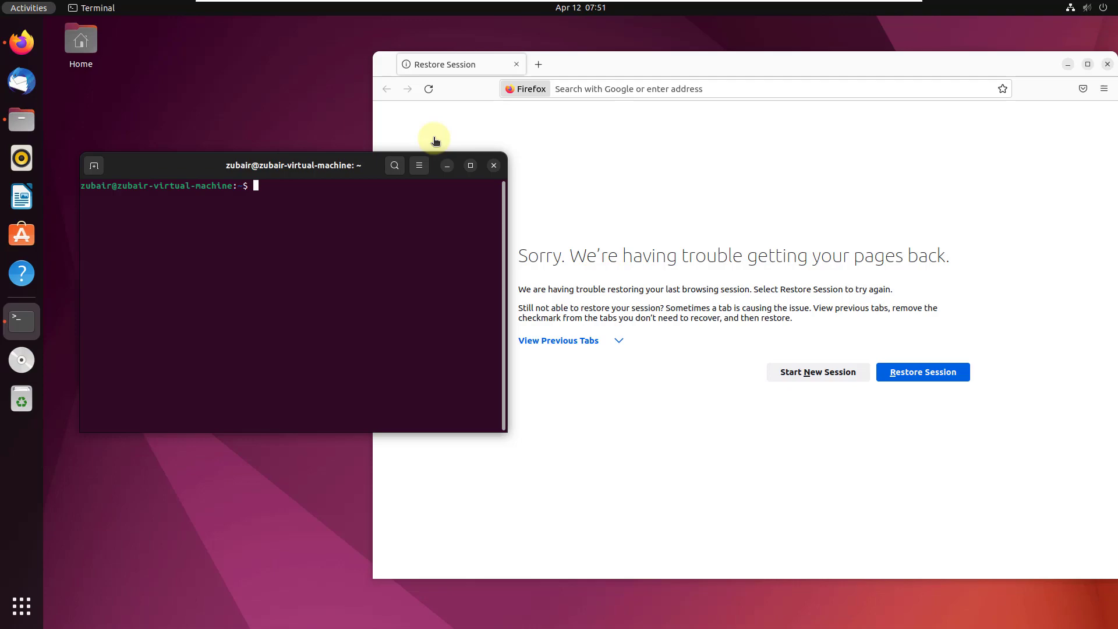
Step the Ctrl+Alt+Tab area switcher back one place and open Activities to reach the Files workspace
key("ctrl+alt+Tab")
key("ctrl+alt+Tab")
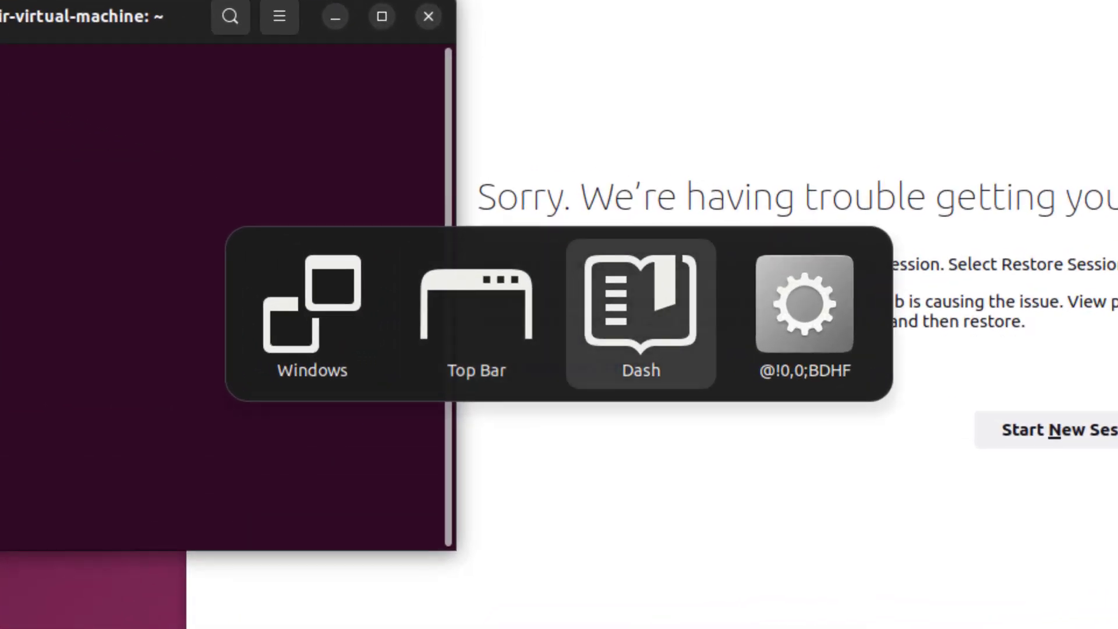
key("ctrl+alt+shift+Tab")
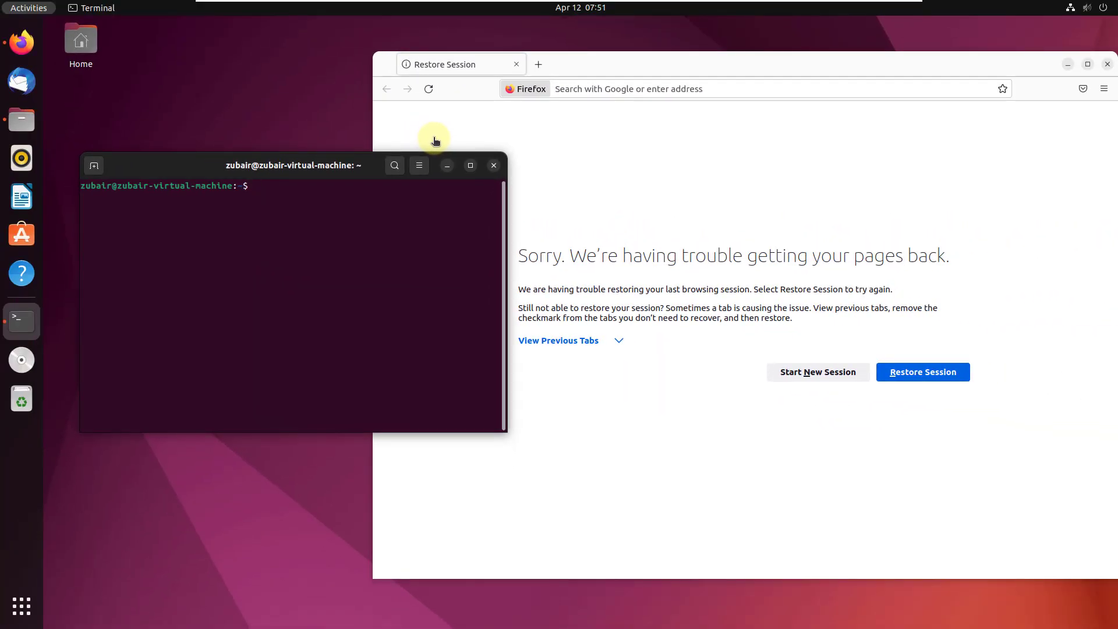
key("Return")
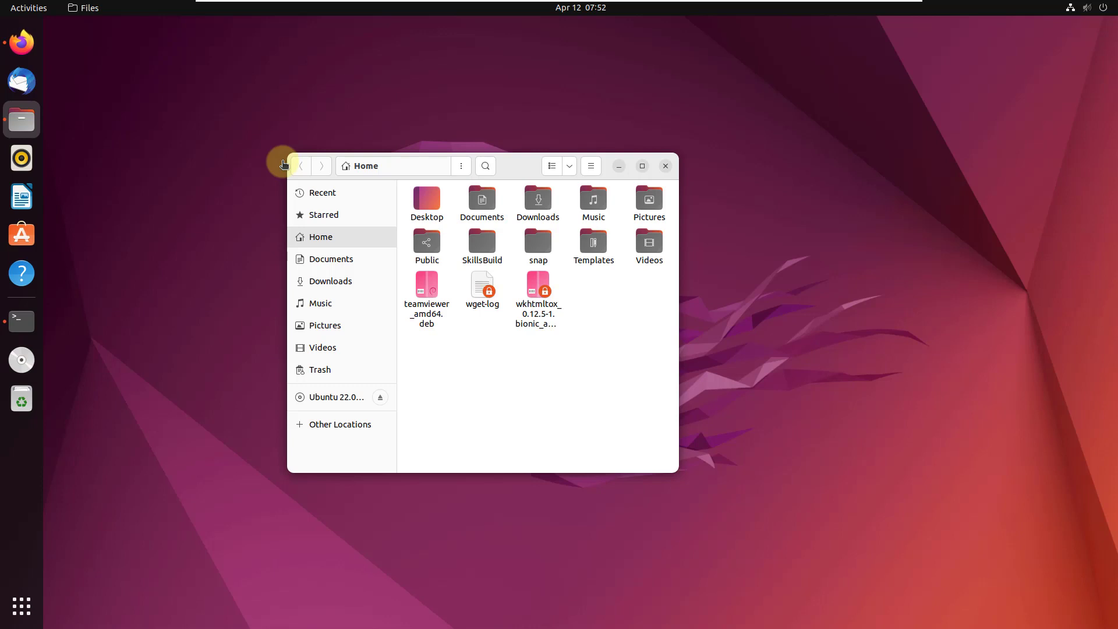
Toggle the application grid on and off with Super+A, returning to Firefox and Terminal
key("super+a")
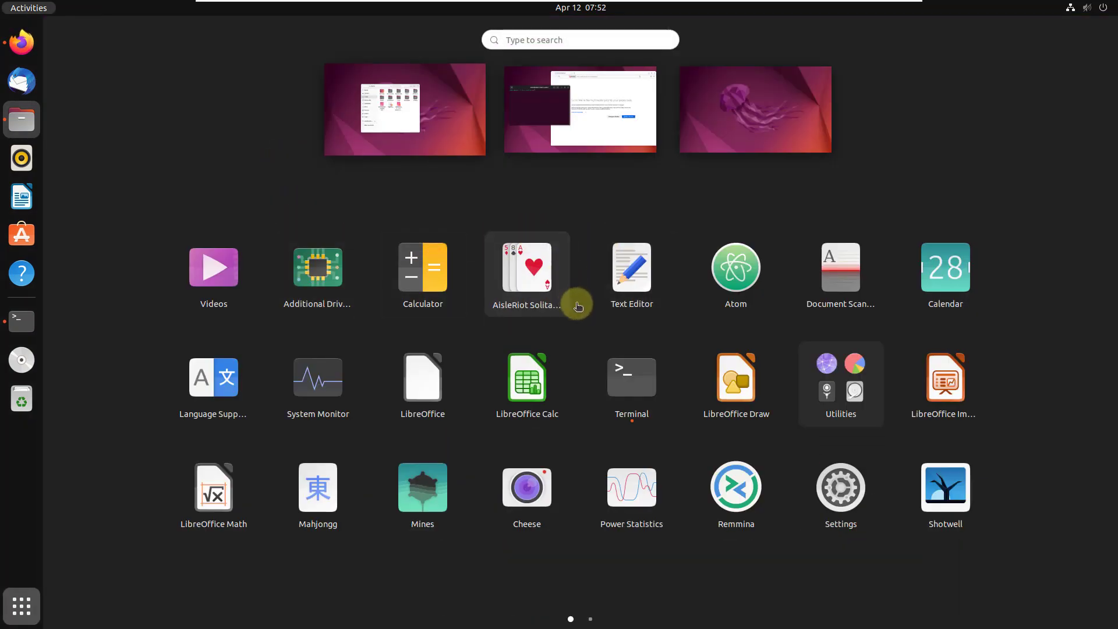
key("super+a")
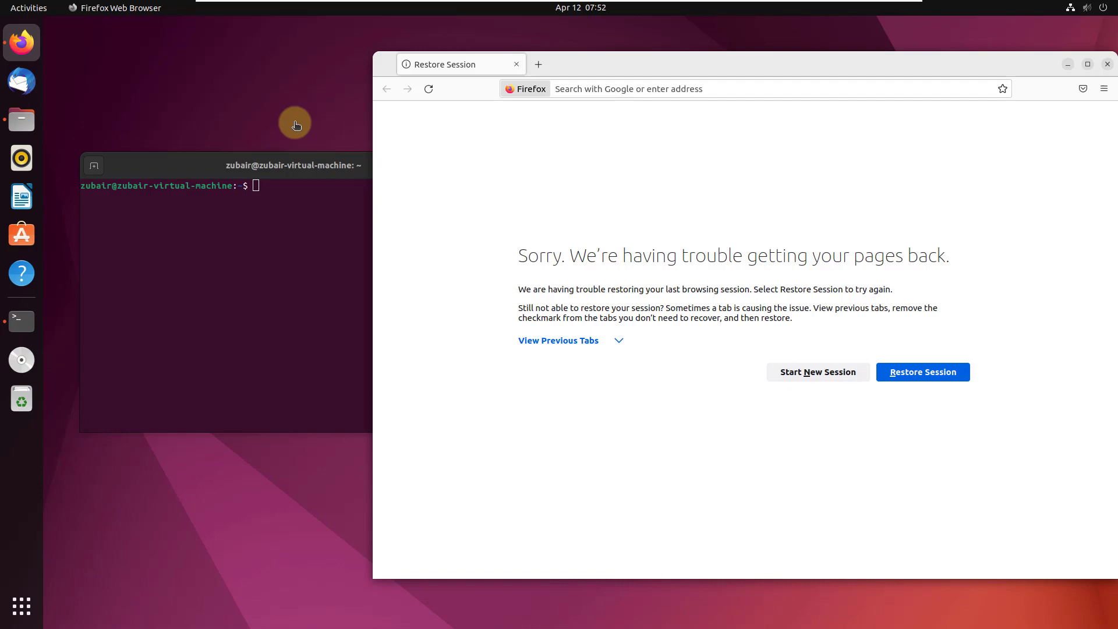
Leave the overview on Firefox, then use Ctrl+Alt+Left/Right to reach the empty third workspace
key("super")
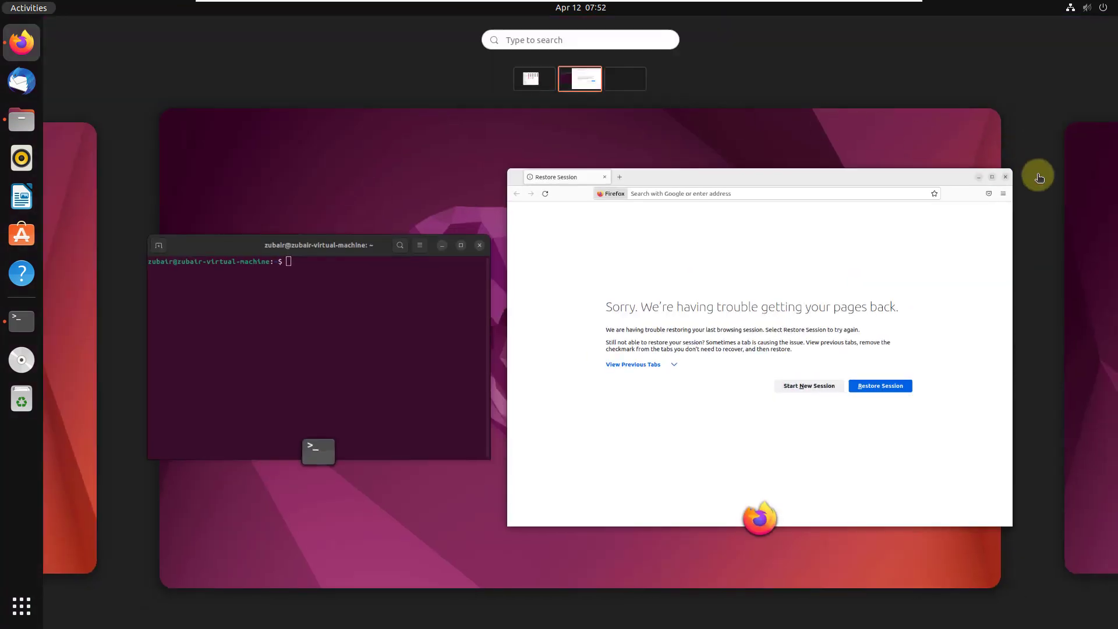
left_click(382, 199)
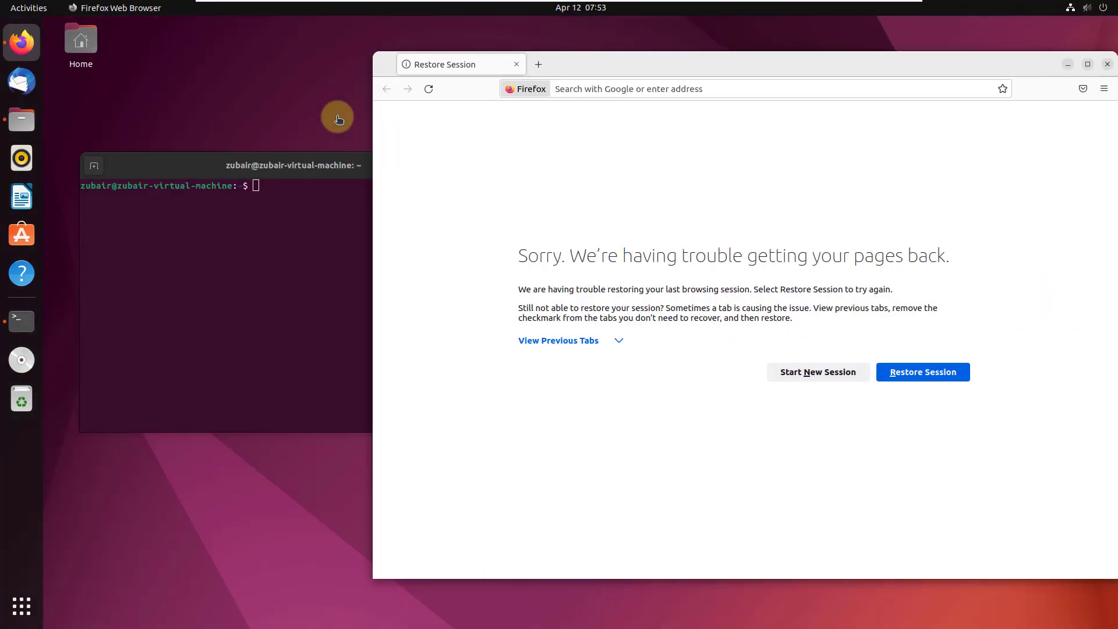
key("ctrl+alt+Left")
key("ctrl+alt+Right")
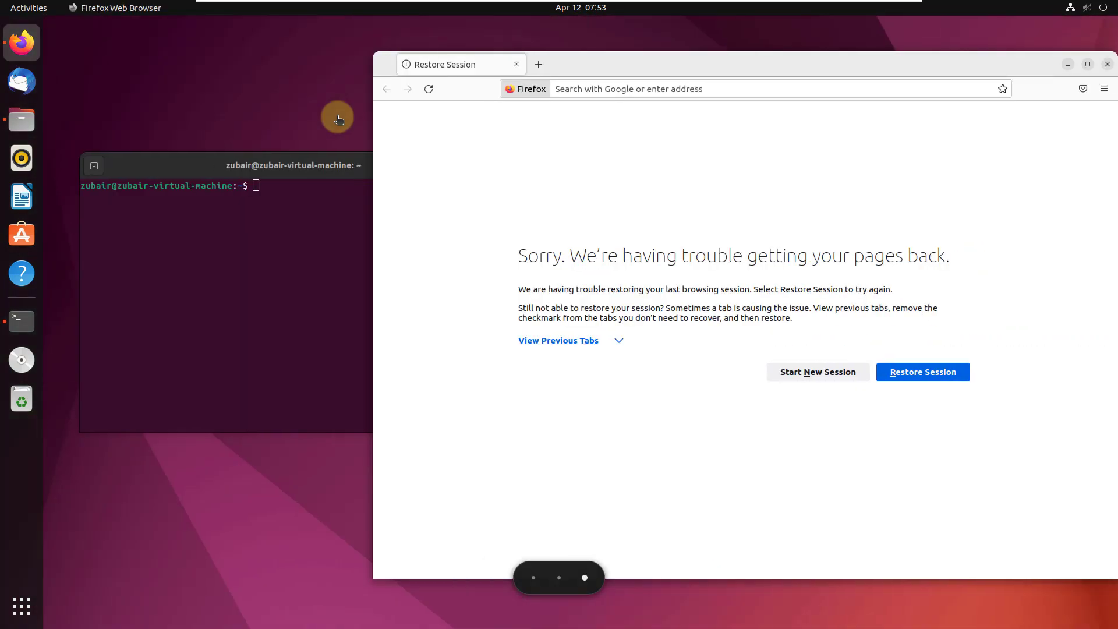
key("ctrl+alt+Right")
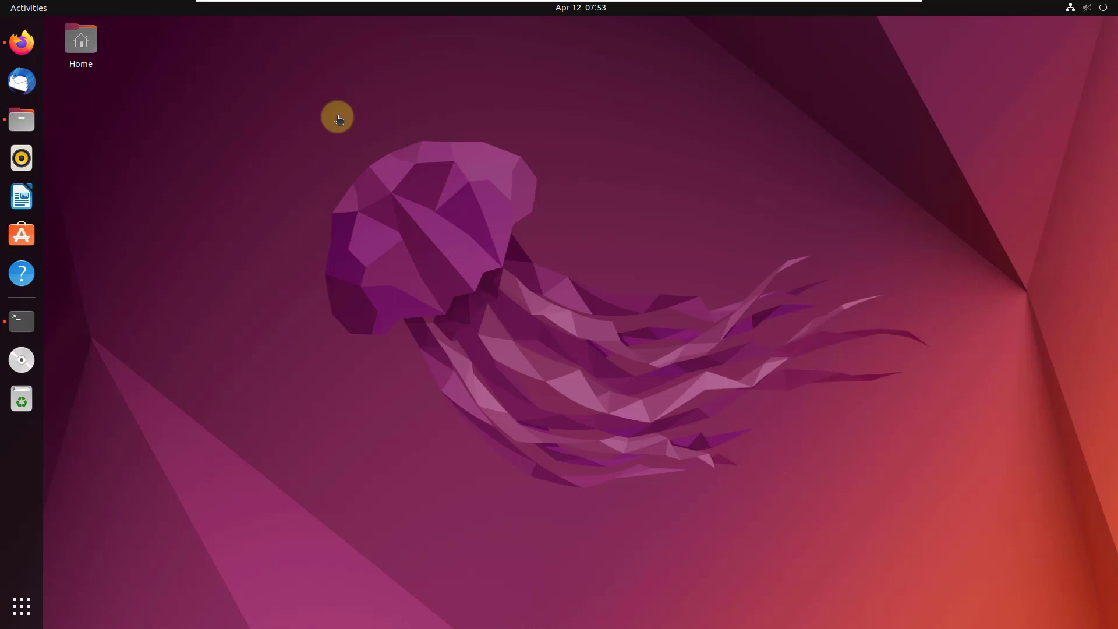
Move one workspace left with Ctrl+Alt+Left, back toward the terminal and Firefox
key("ctrl+alt+Left")
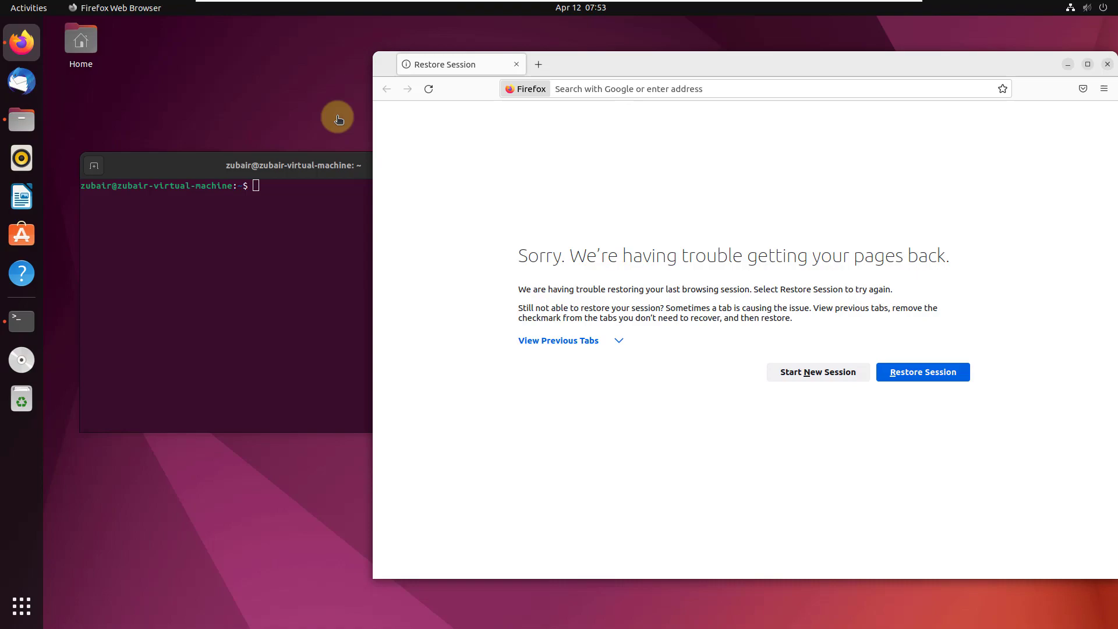
key("ctrl+alt+Delete")
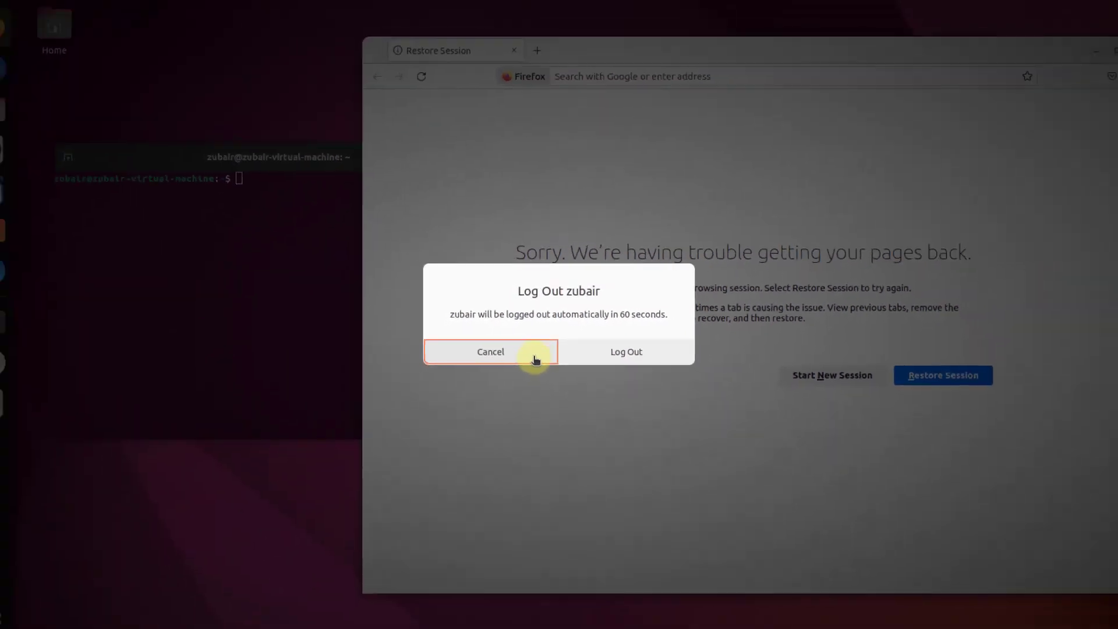
left_click(535, 356)
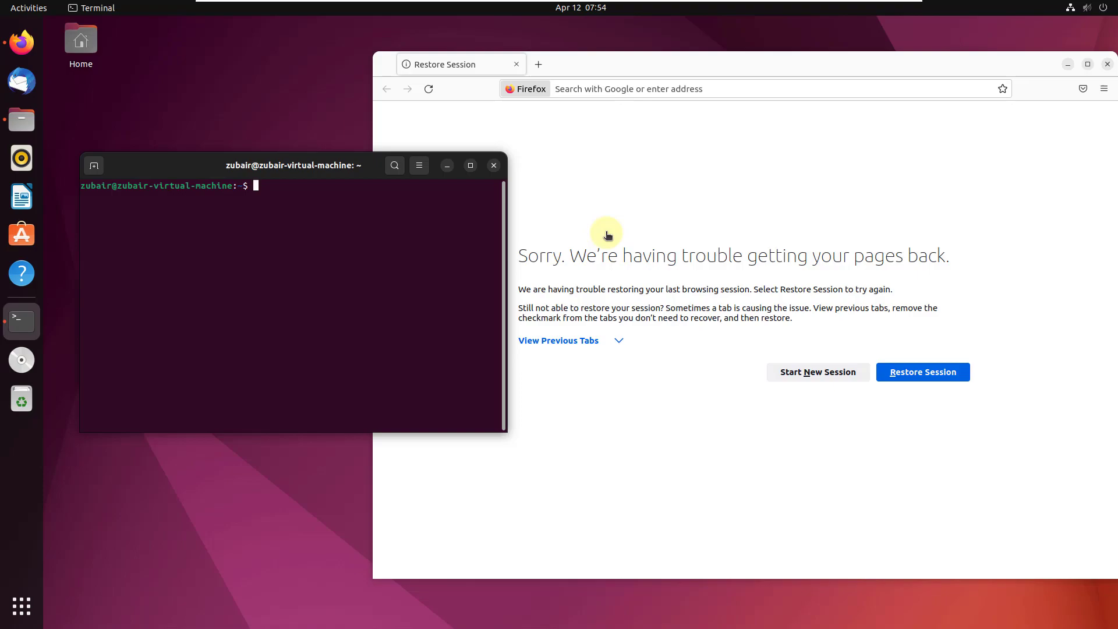
key("super+l")
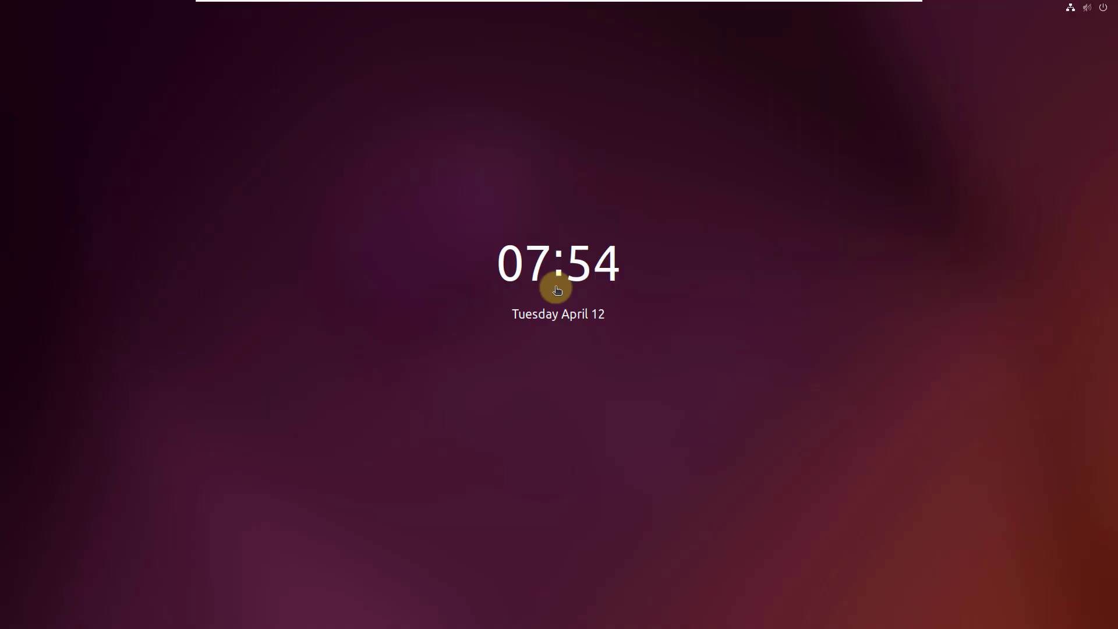
left_click(564, 317)
type("a")
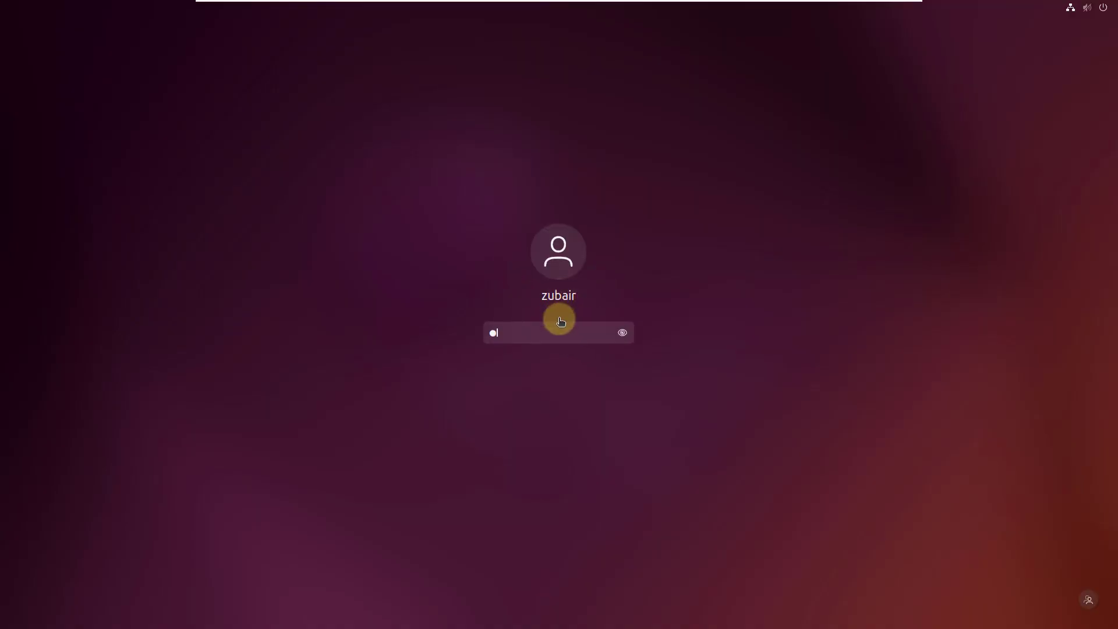
key("Return")
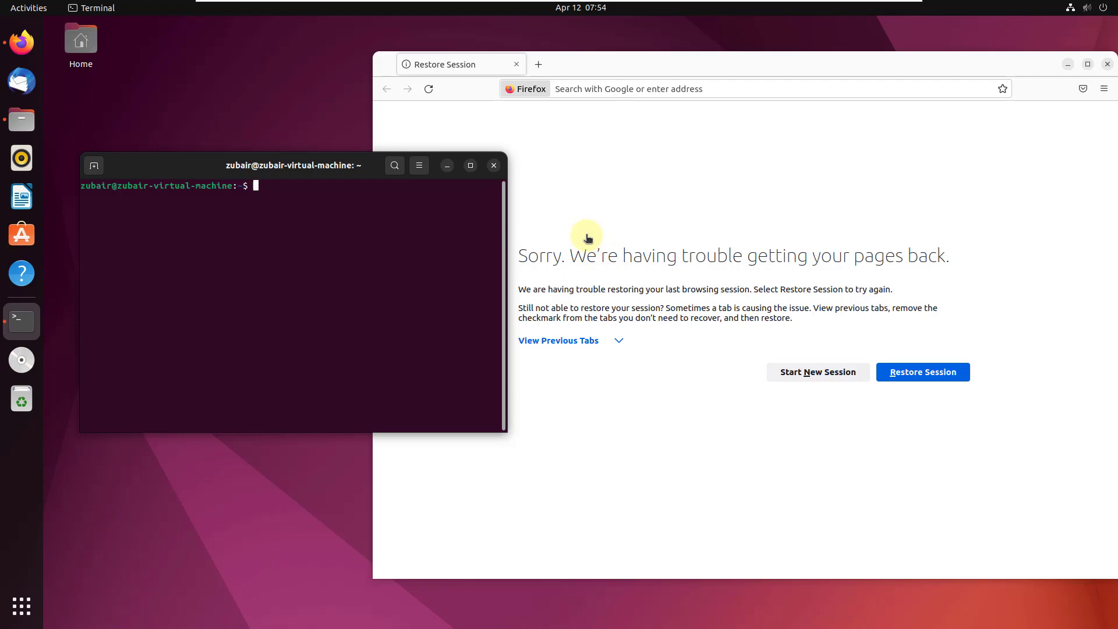
key("super+v")
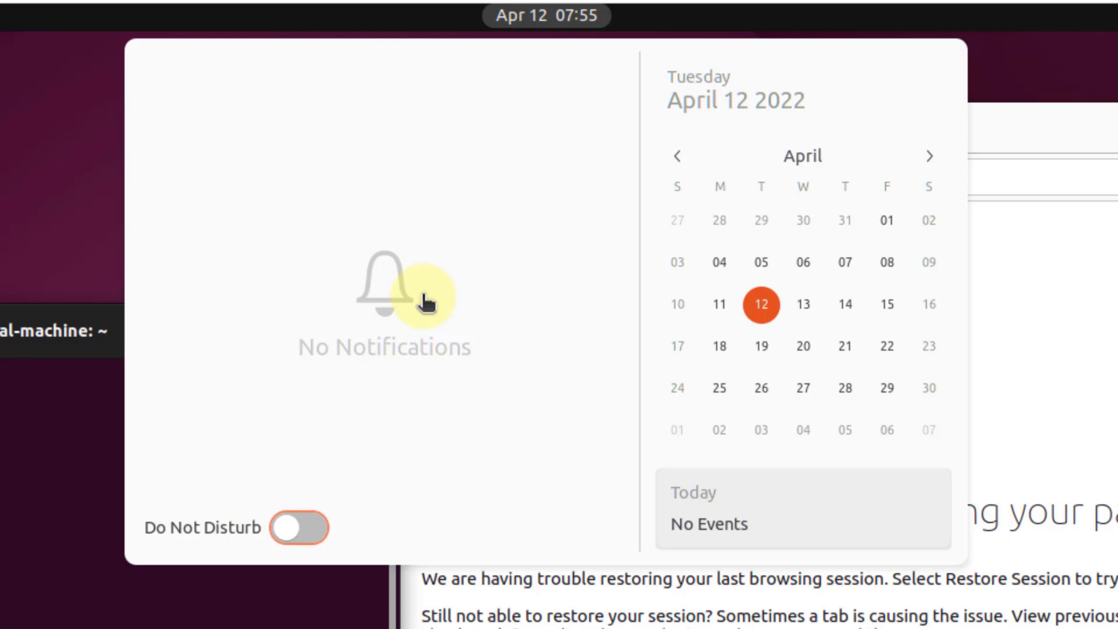
left_click(42, 242)
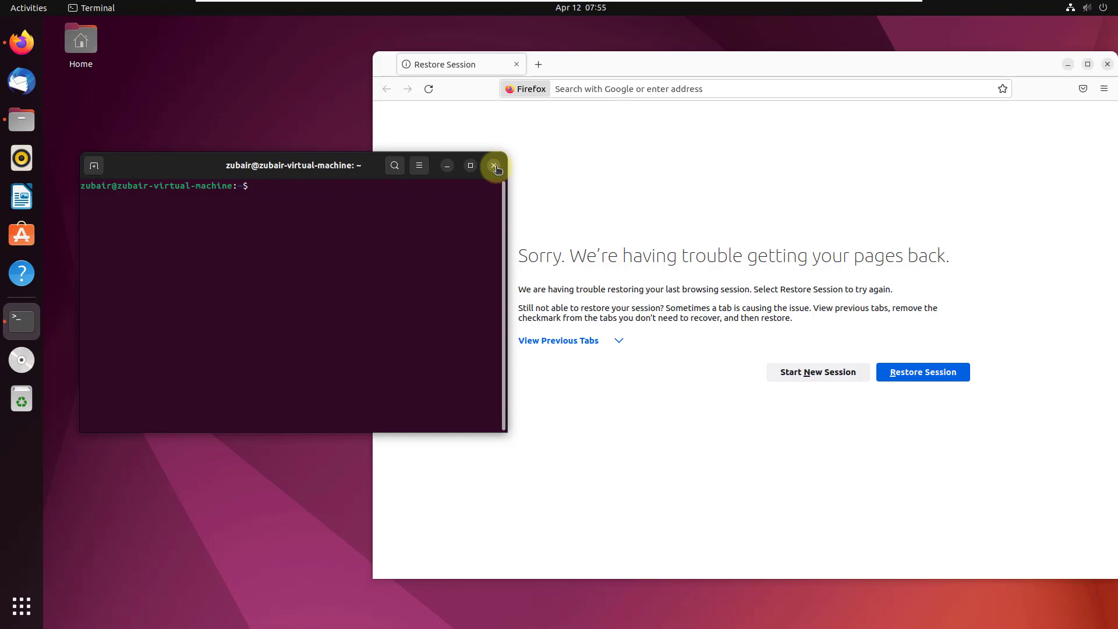
Open and close terminal windows until none remain, leaving only Firefox's Restore Session page
key("ctrl+alt+t")
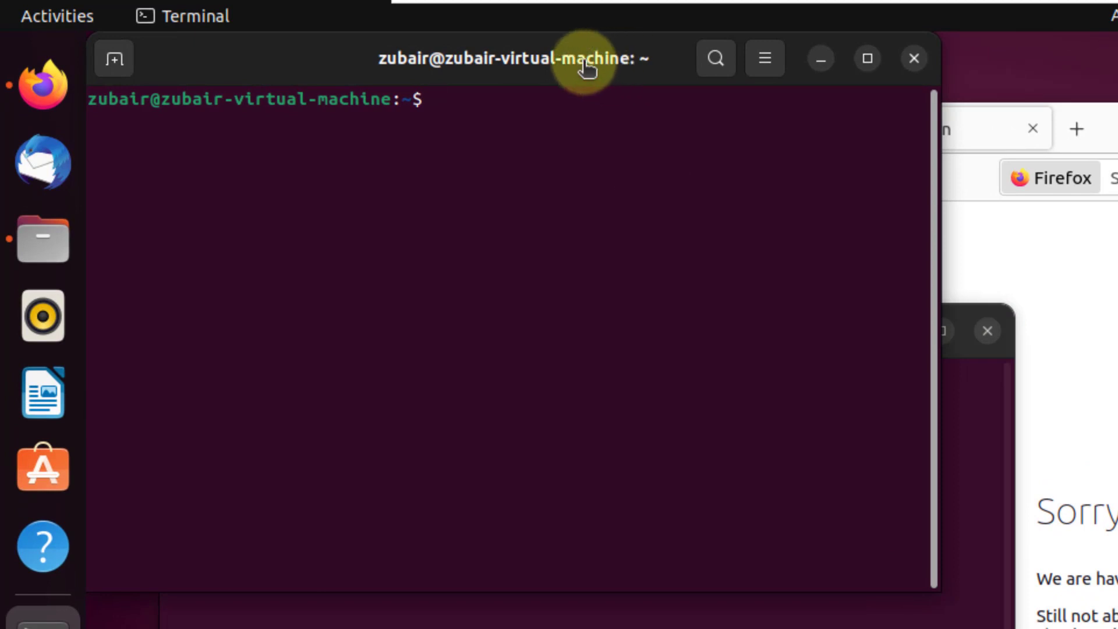
left_click(918, 57)
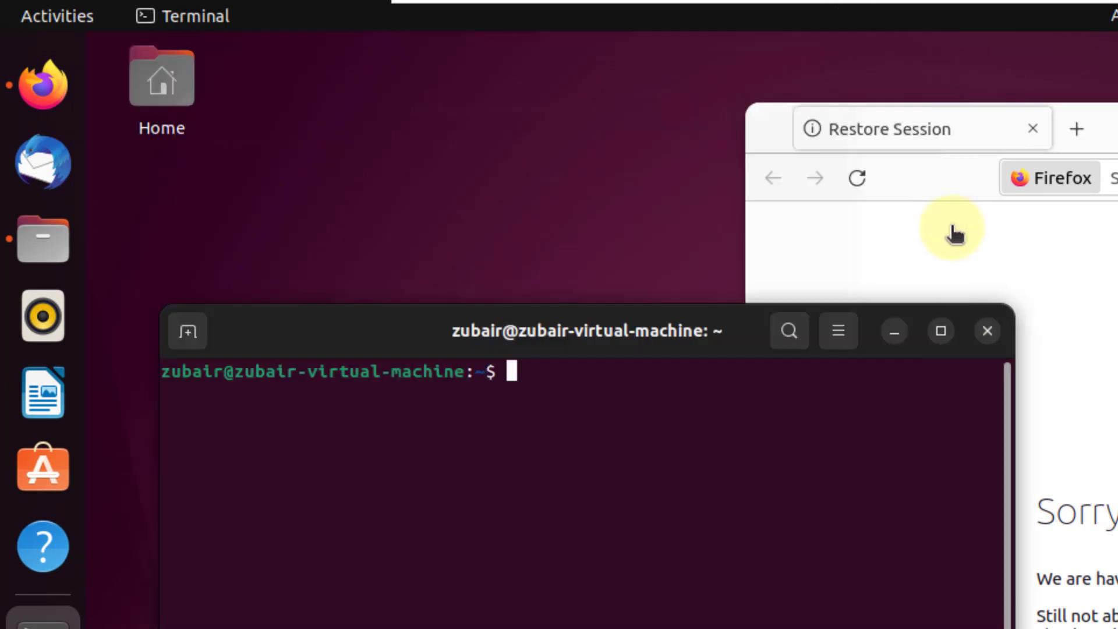
left_click(988, 332)
key("ctrl+alt+t")
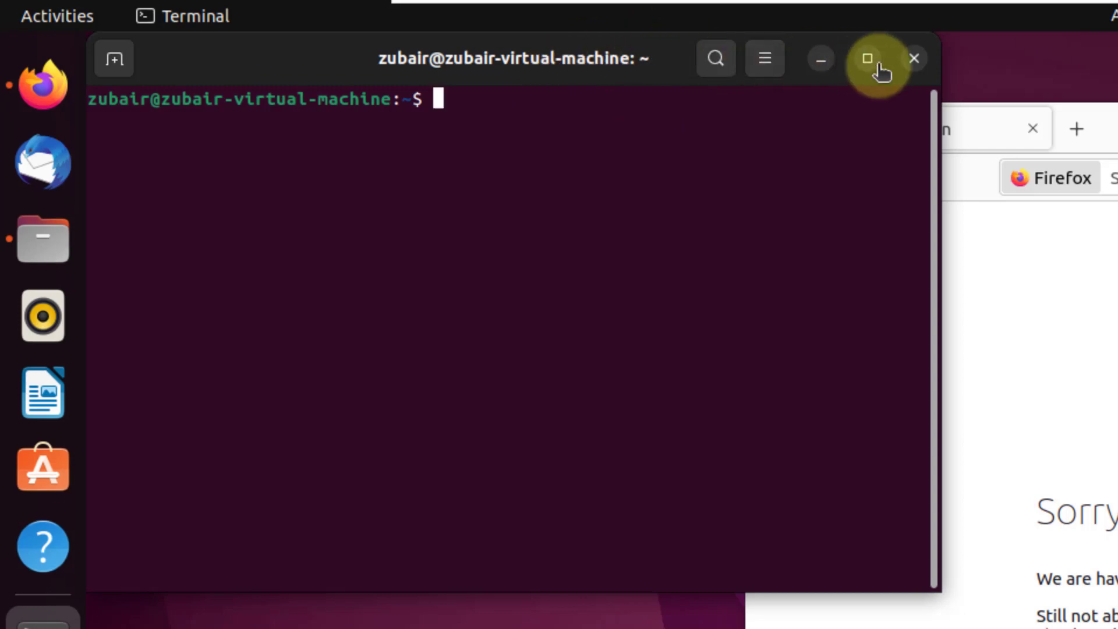
left_click(914, 58)
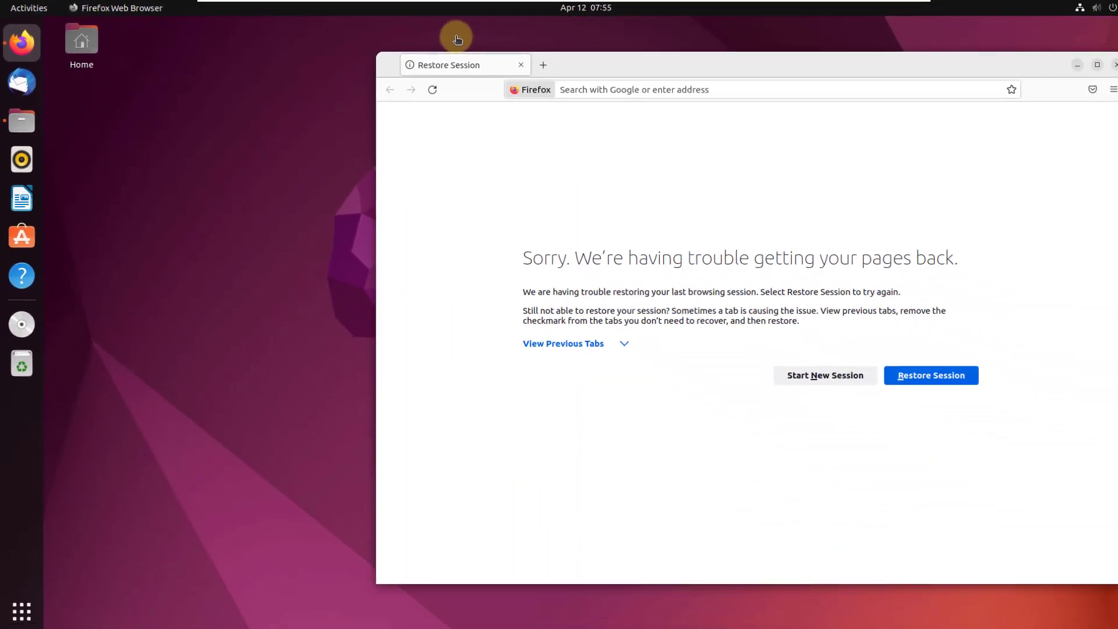
left_click(156, 214)
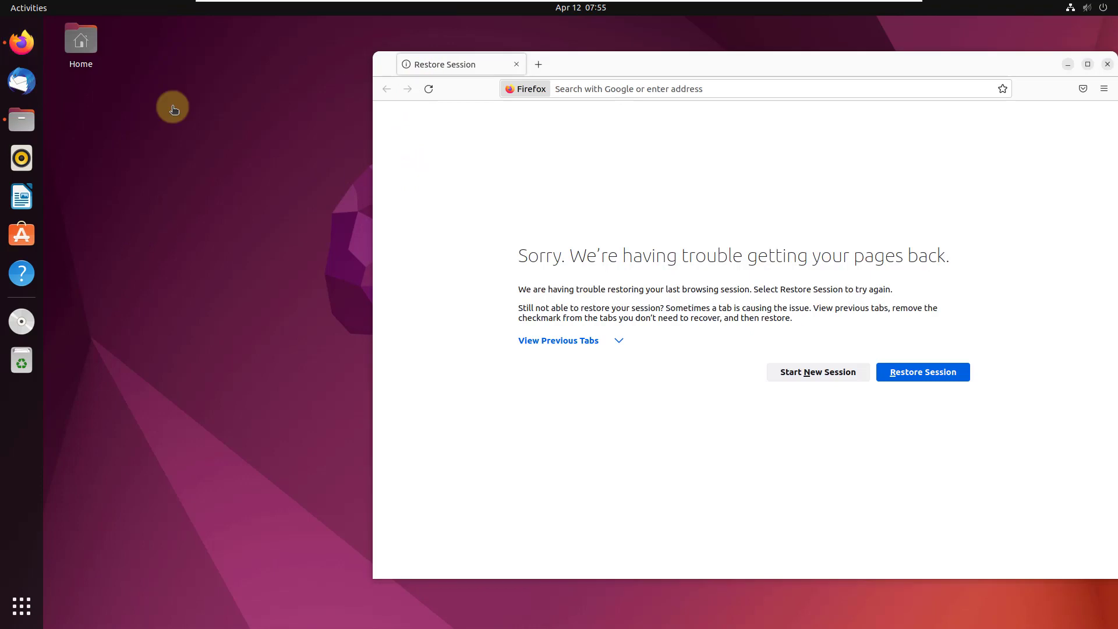
Open Settings through the desktop's Display Settings menu and switch to the Keyboard page
right_click(144, 140)
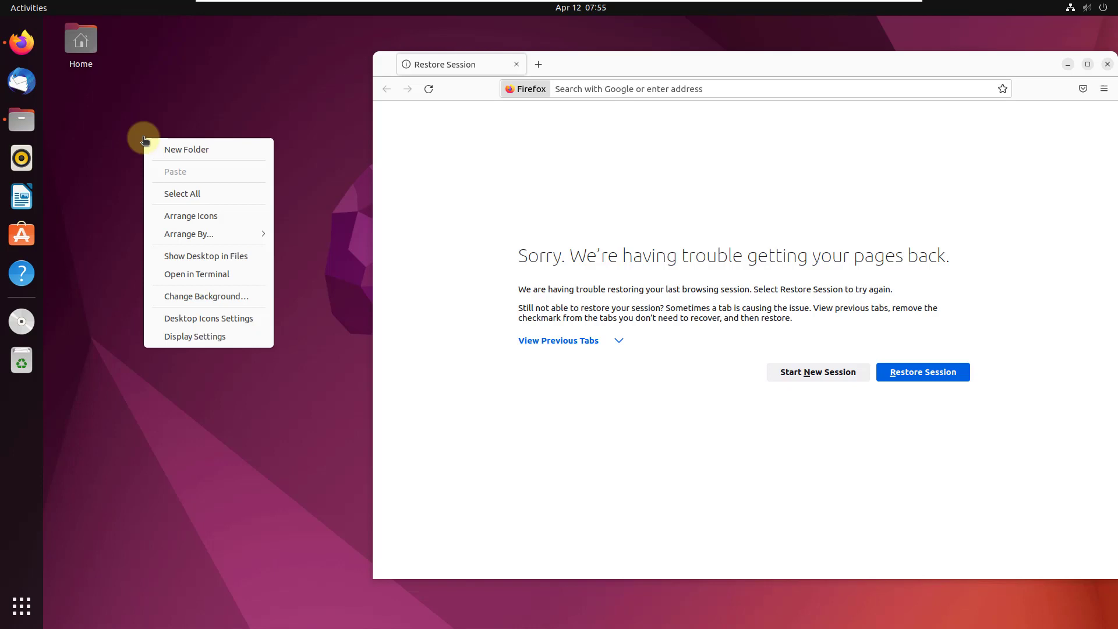
left_click(194, 336)
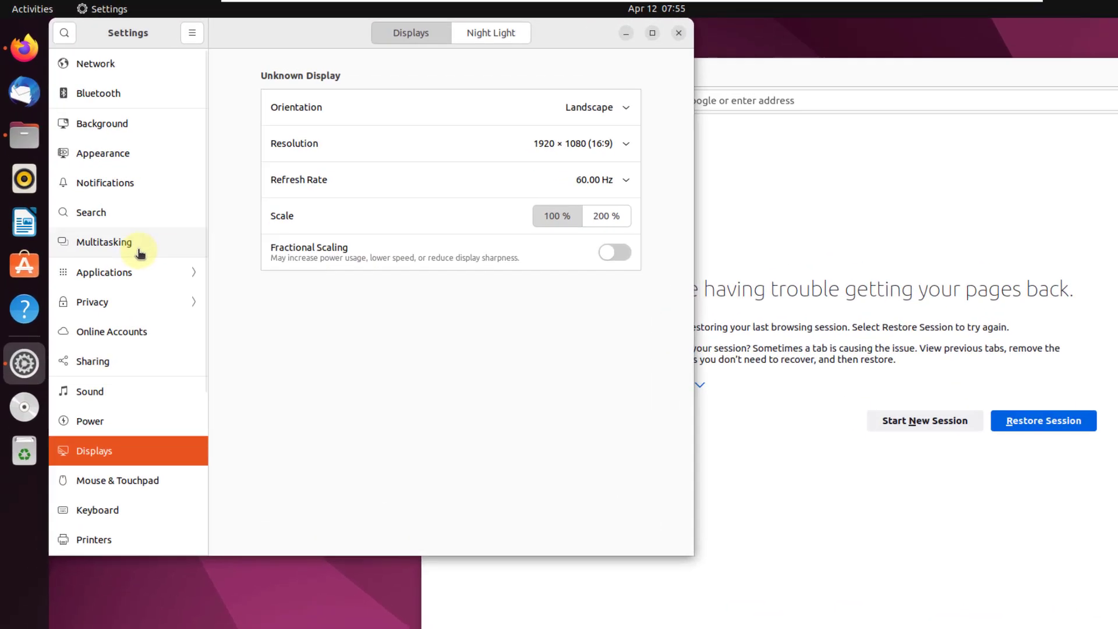
left_click(130, 586)
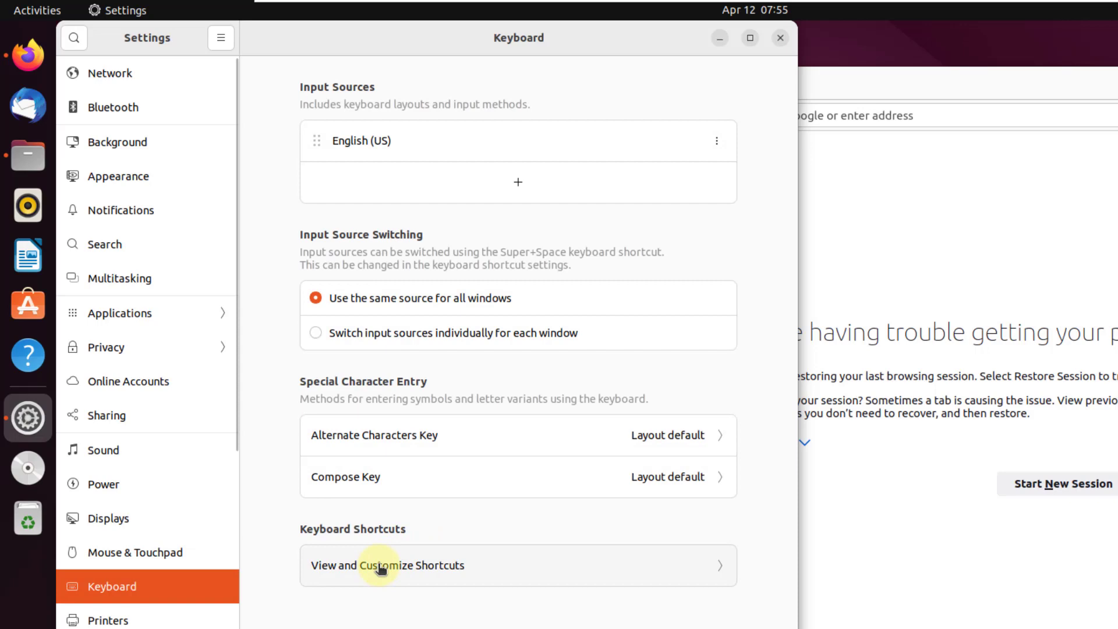
Bind the Accessibility shortcut Decrease text size to Ctrl+-
left_click(428, 564)
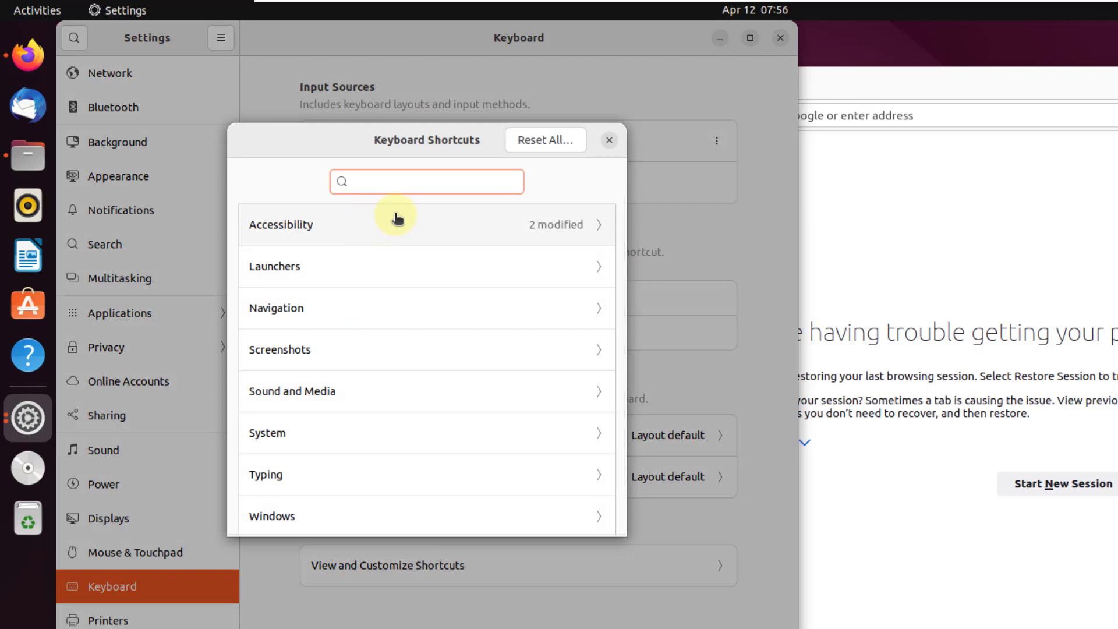
left_click(327, 229)
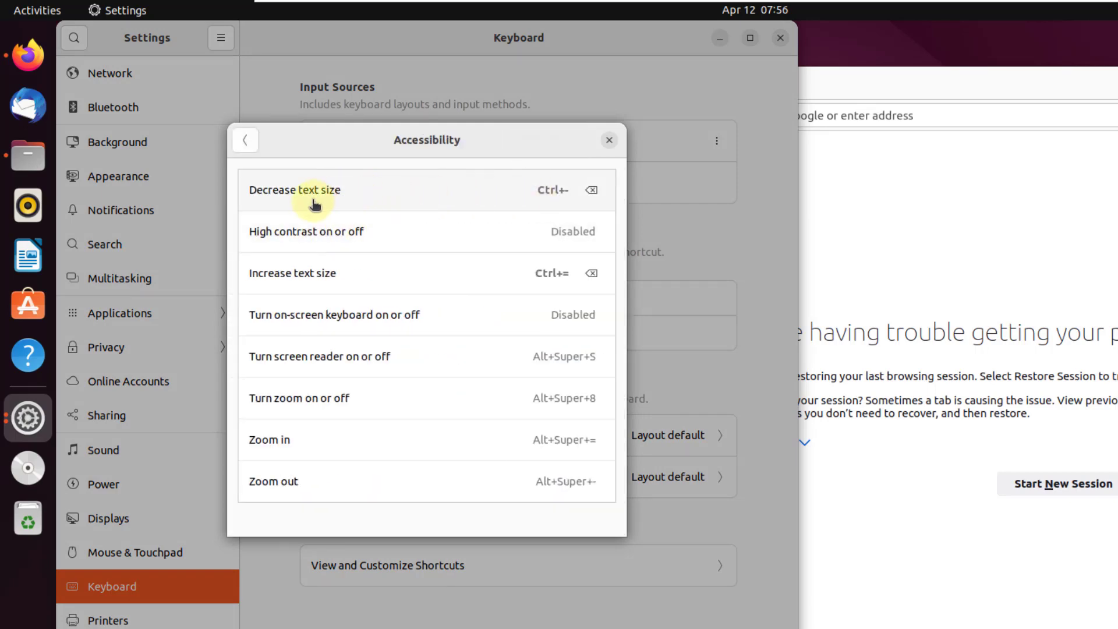
left_click(521, 194)
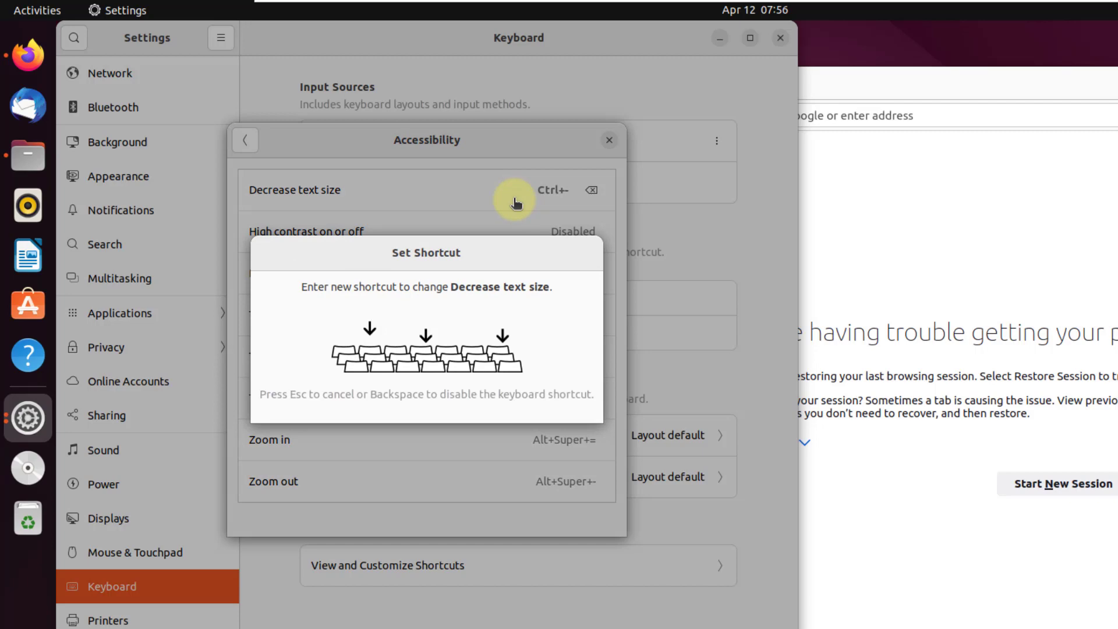
key("ctrl+minus")
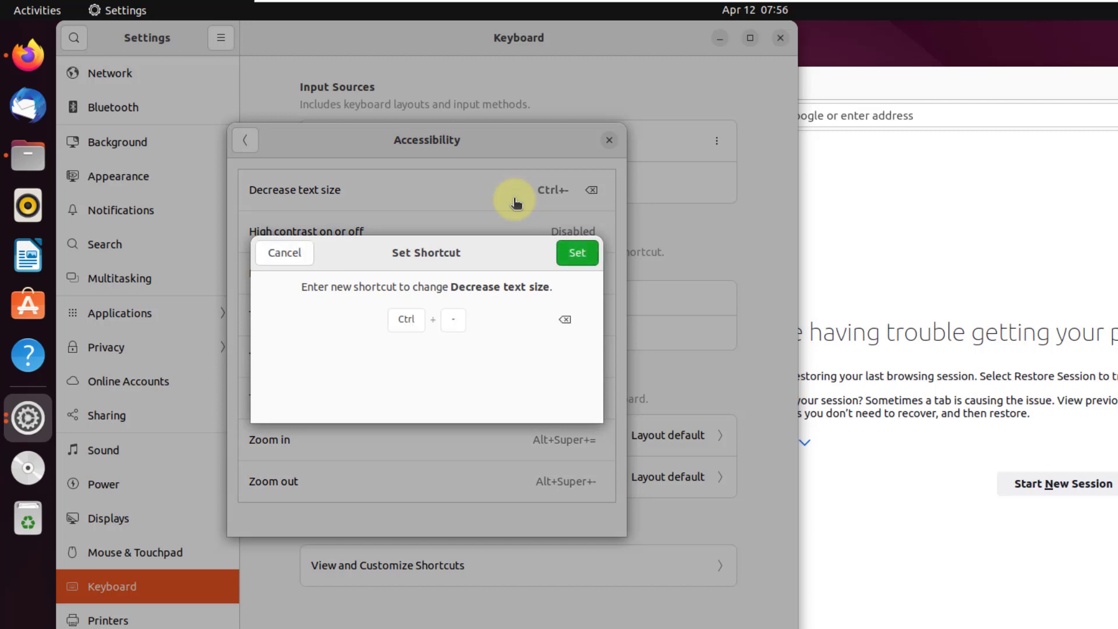
left_click(576, 252)
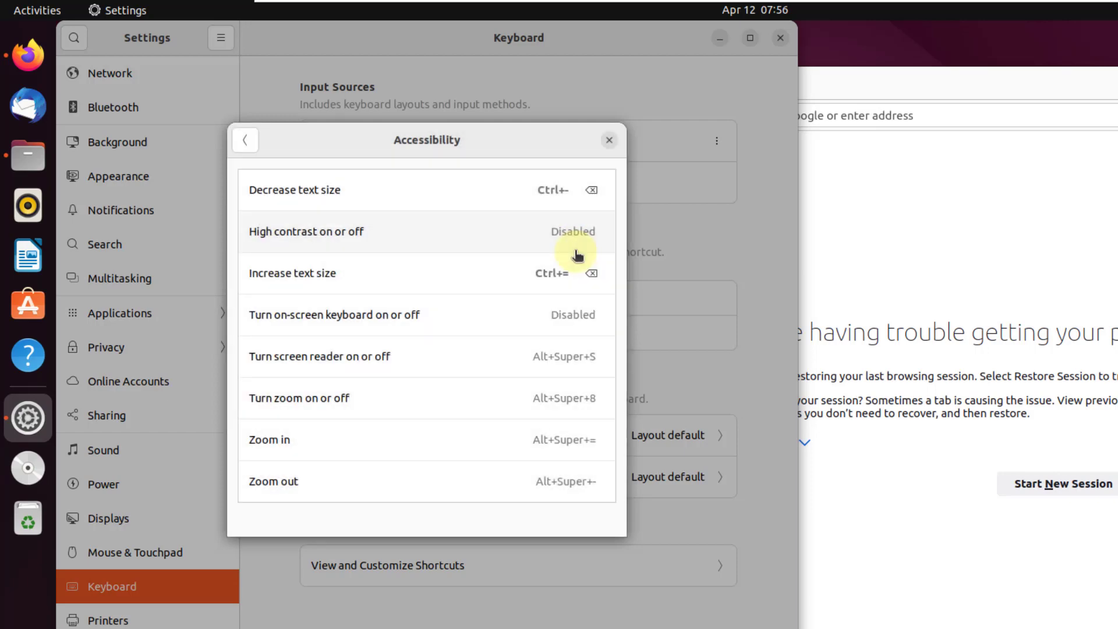
Test the new binding by shrinking, enlarging and shrinking the system text again
key("ctrl+minus")
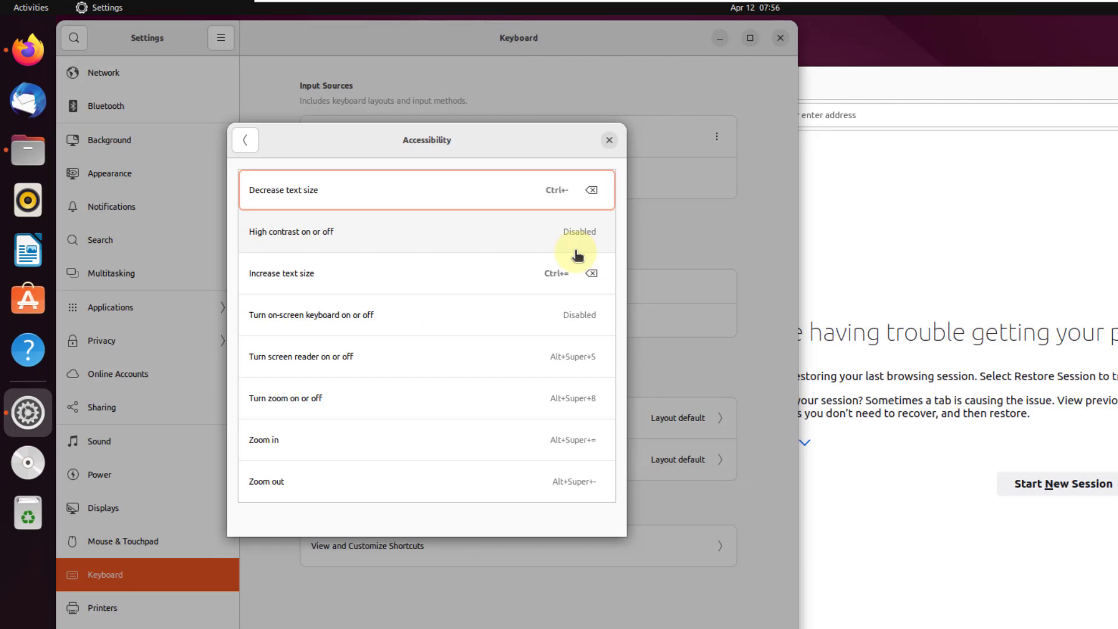
key("ctrl+equal")
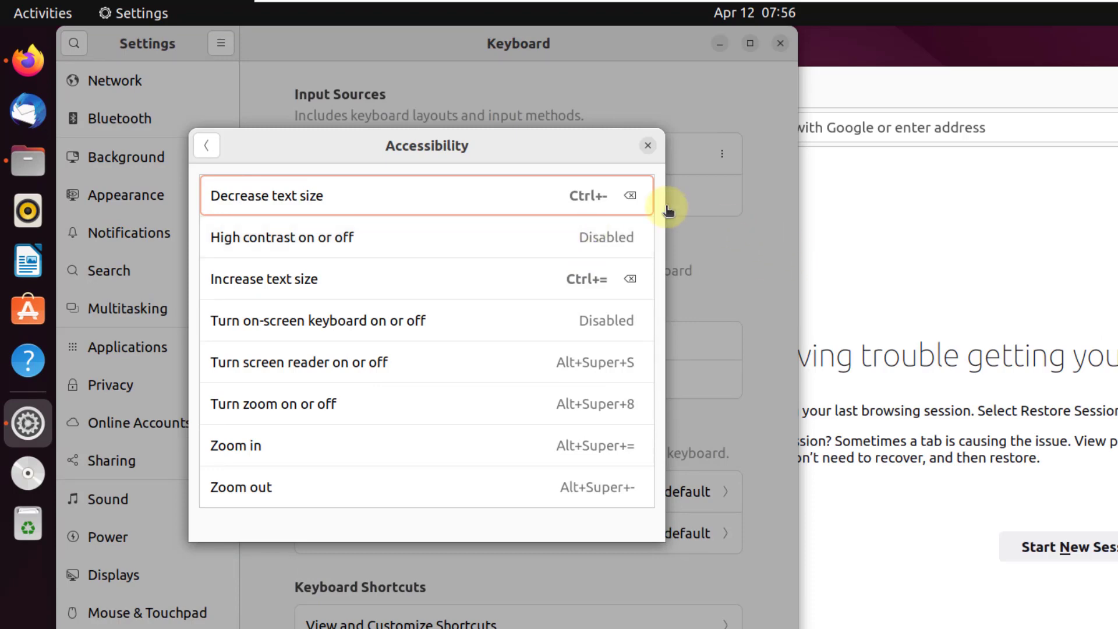
key("ctrl+minus")
Clear Decrease text size, bind Increase text size to Ctrl+=, test it, then clear it too
left_click(630, 191)
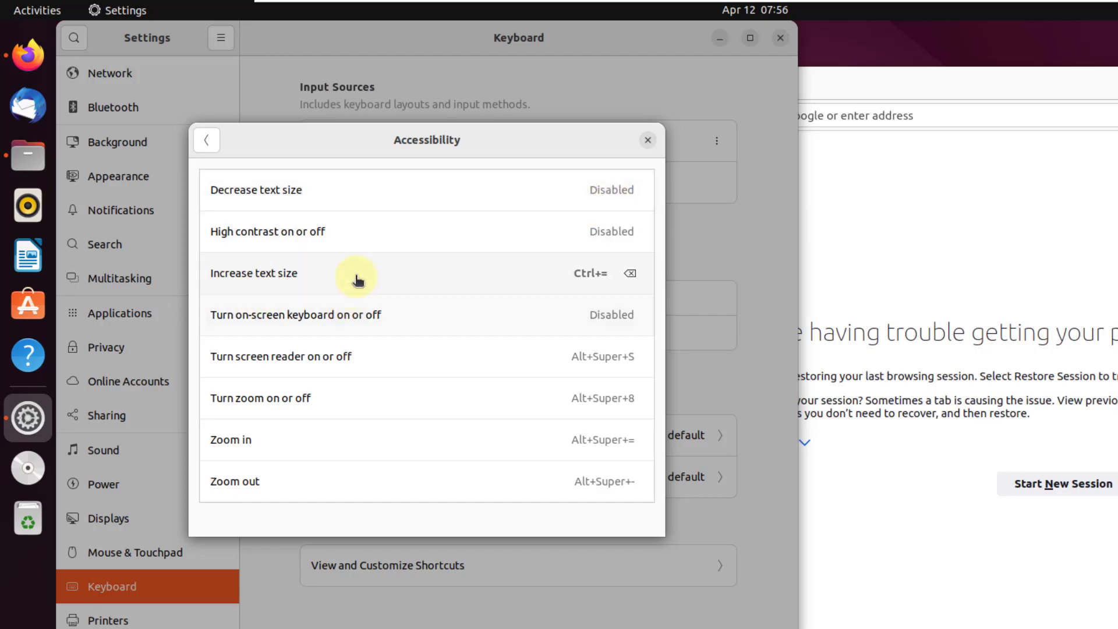
left_click(542, 276)
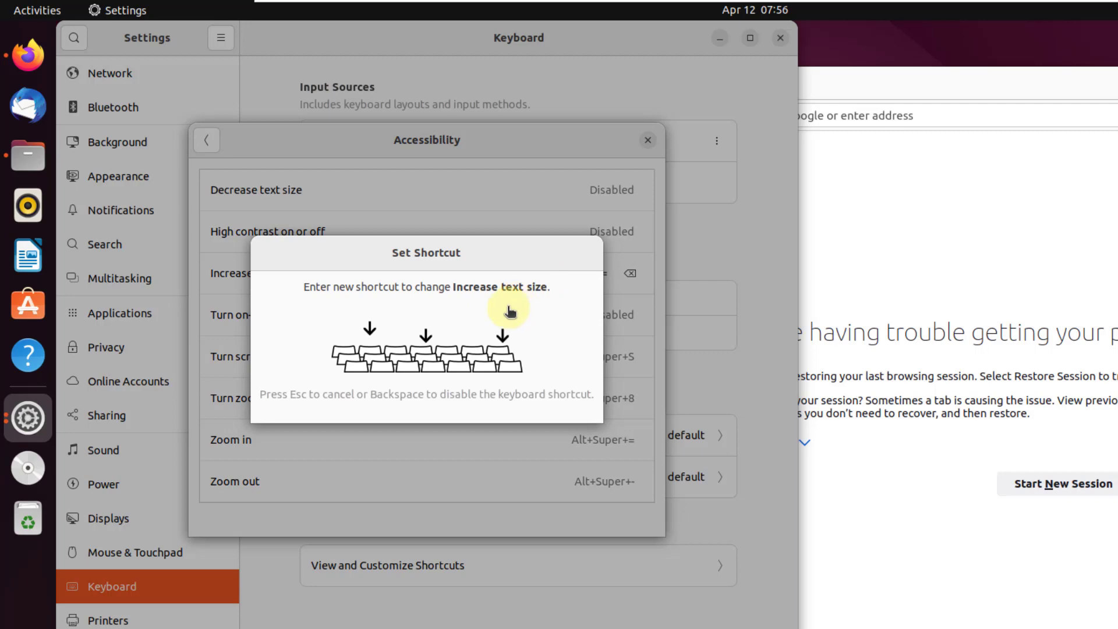
key("ctrl+equal")
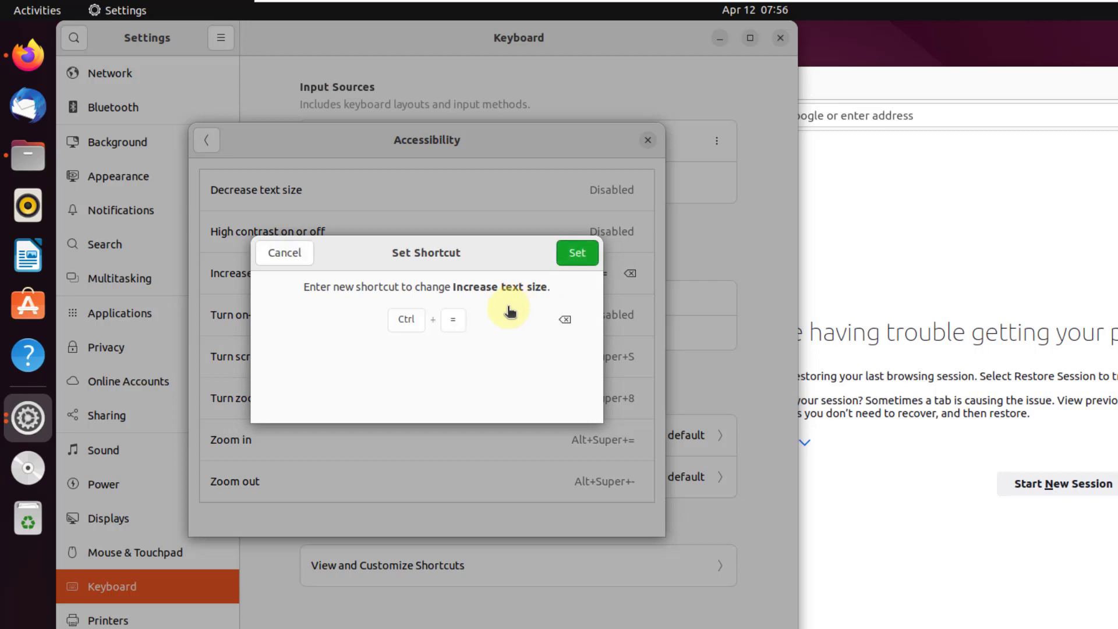
left_click(575, 254)
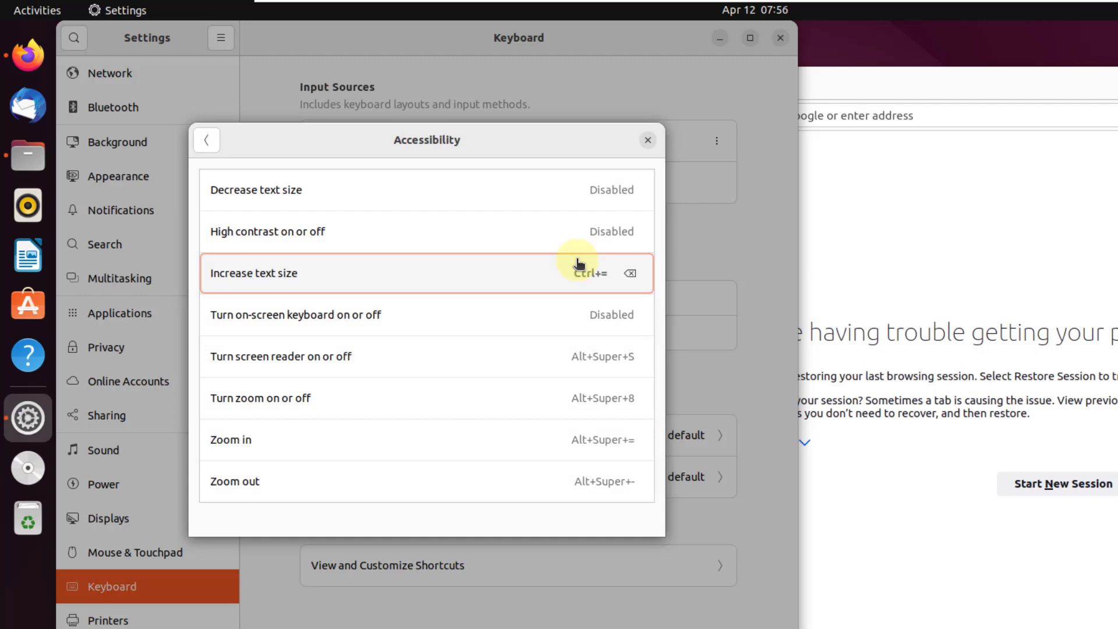
key("ctrl+equal")
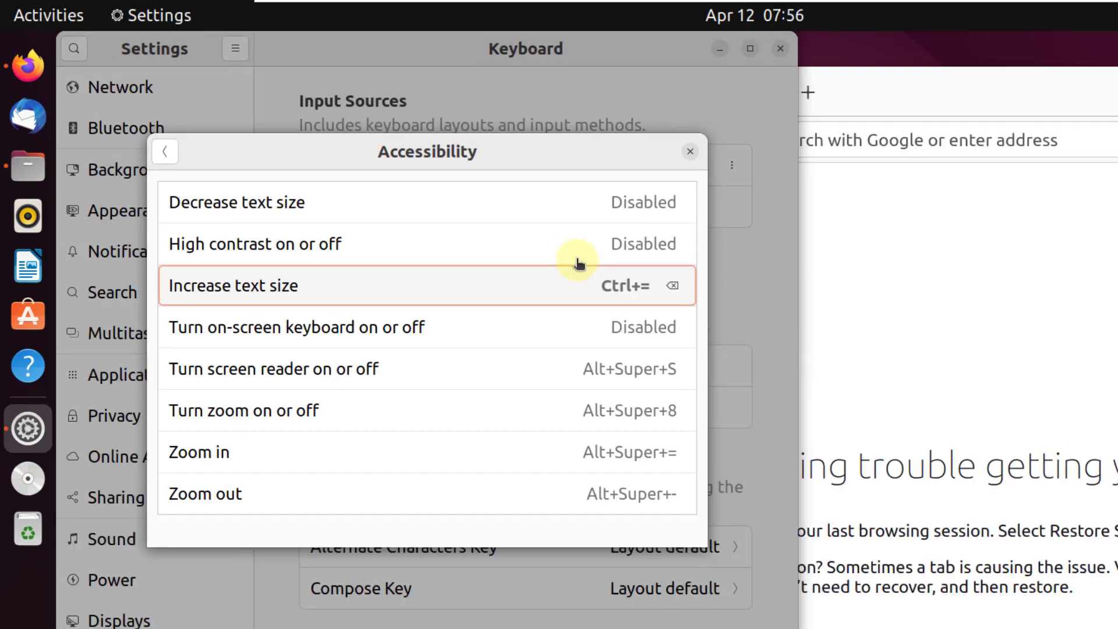
key("BackSpace")
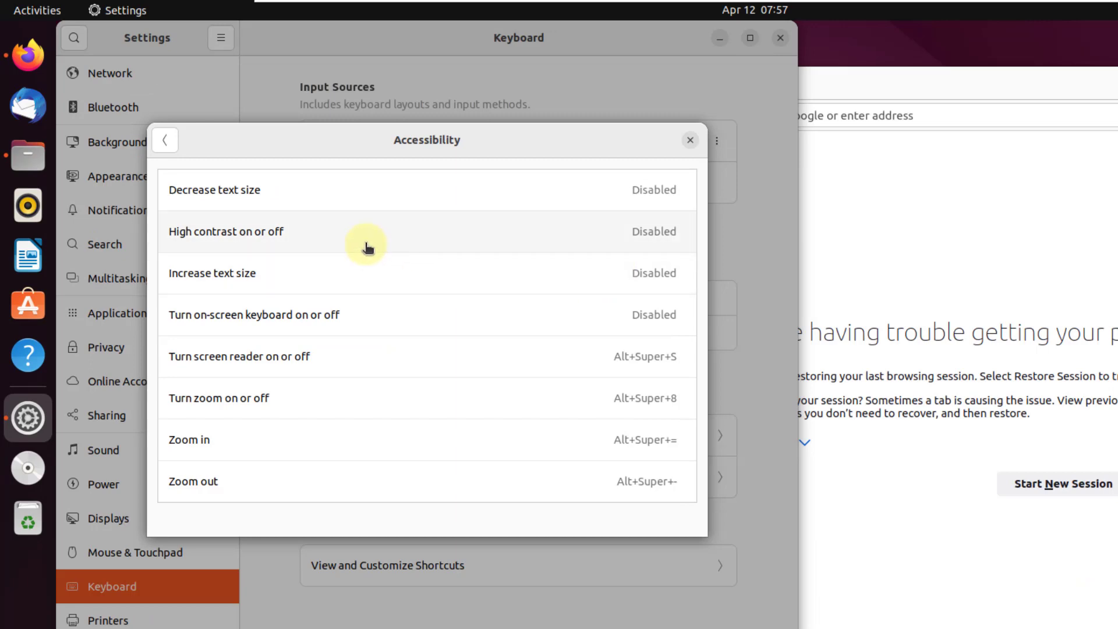
View the Screenshots shortcuts, then return to the category list and scroll to Custom Shortcuts
left_click(157, 135)
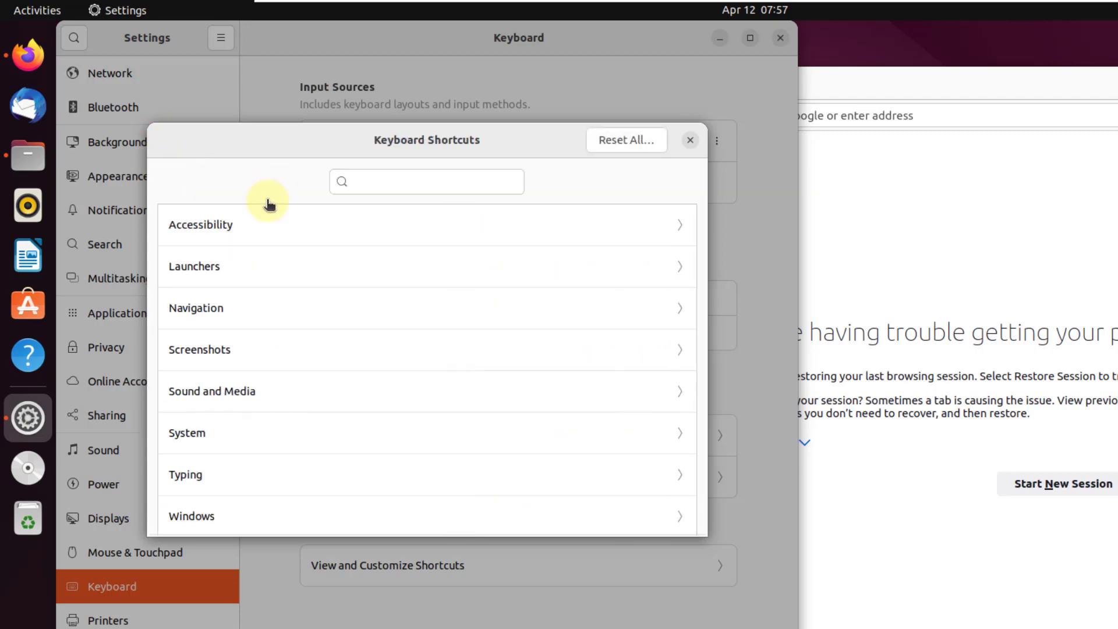
left_click(256, 351)
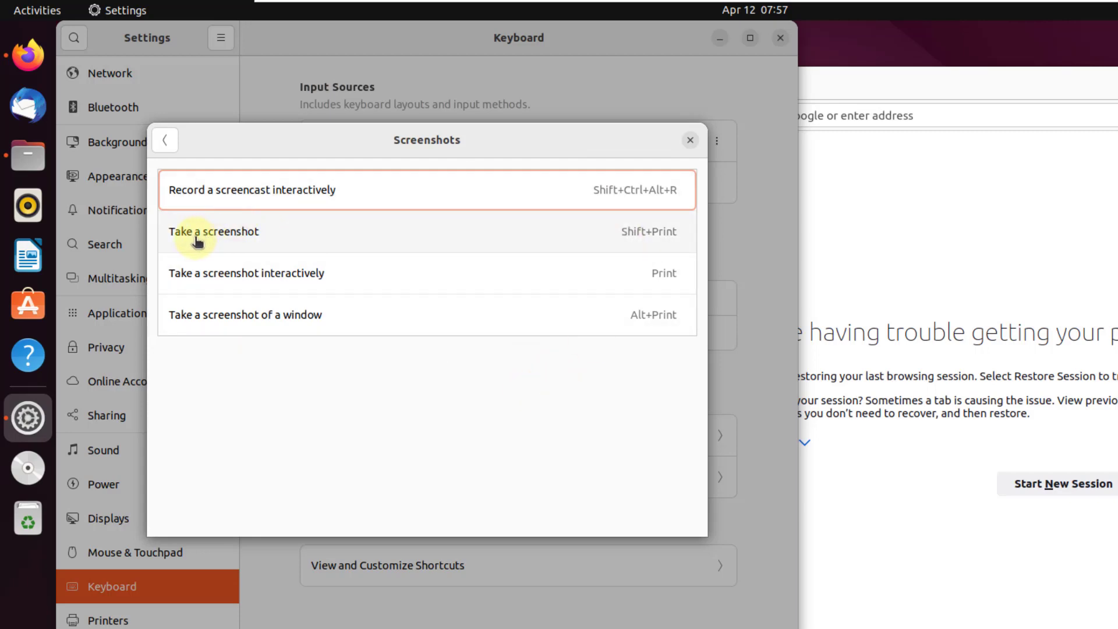
left_click(175, 147)
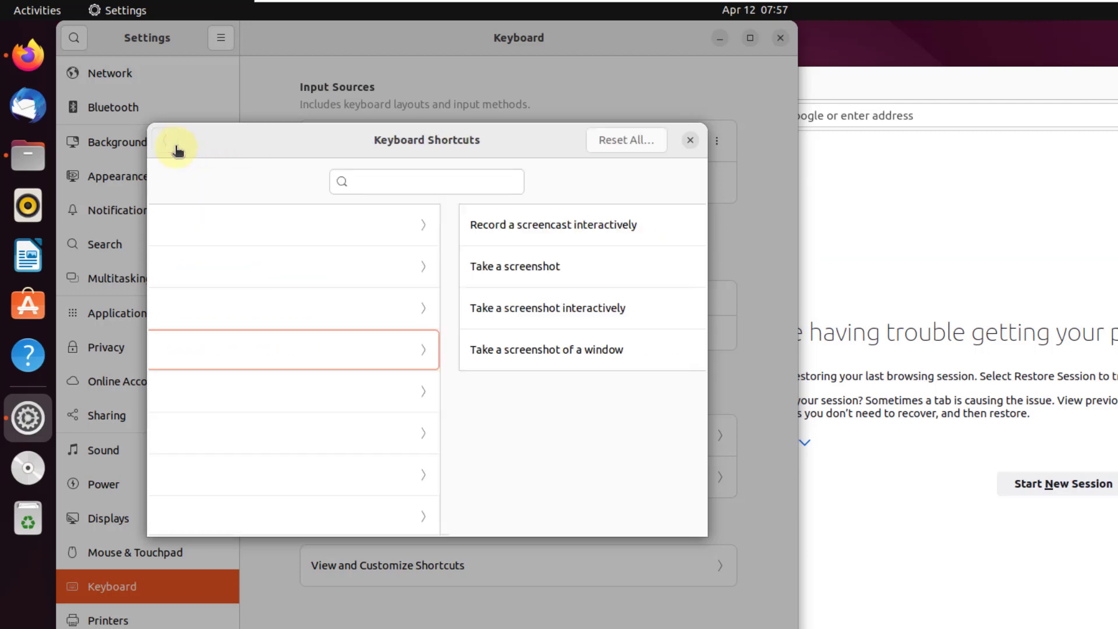
scroll(407, 282, "down", 2)
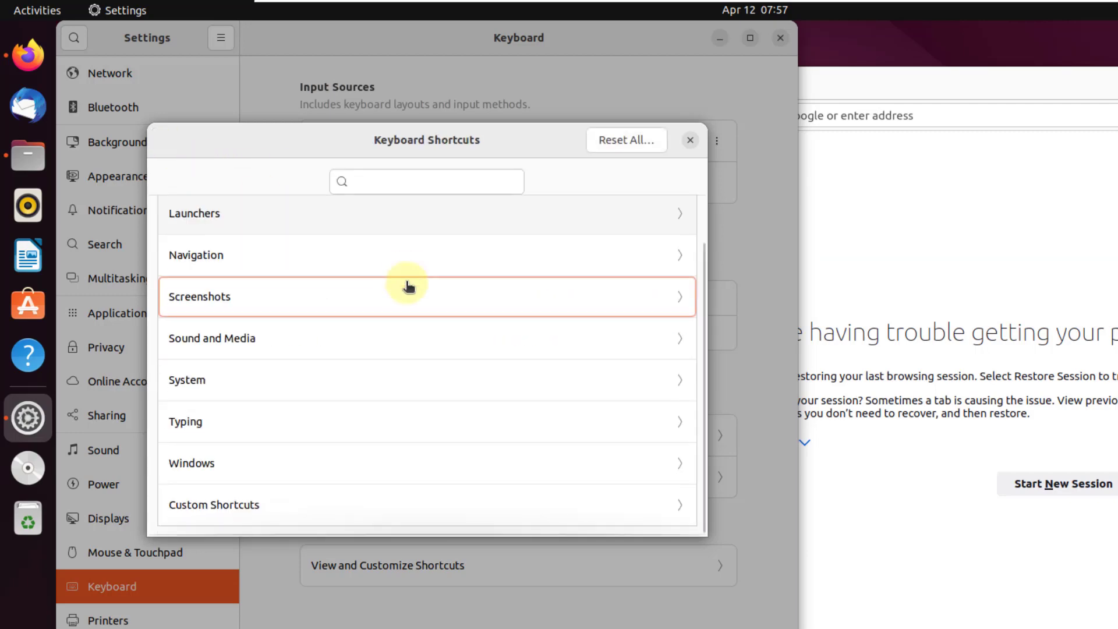
Start a custom shortcut, cancel it, and close the shortcuts dialog and Settings window
left_click(336, 510)
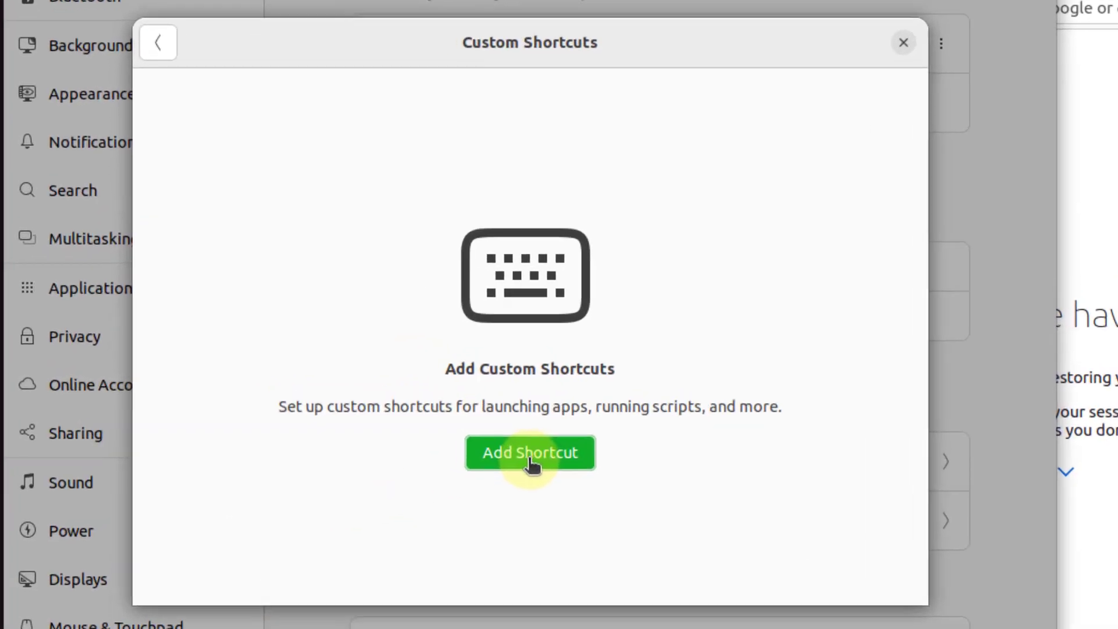
left_click(434, 433)
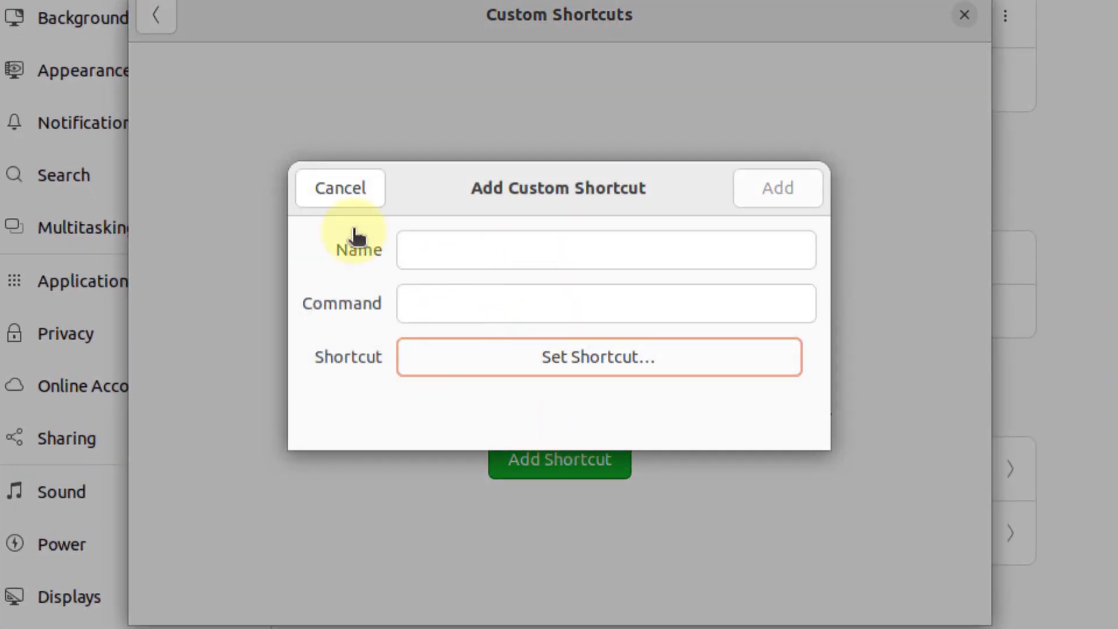
left_click(343, 189)
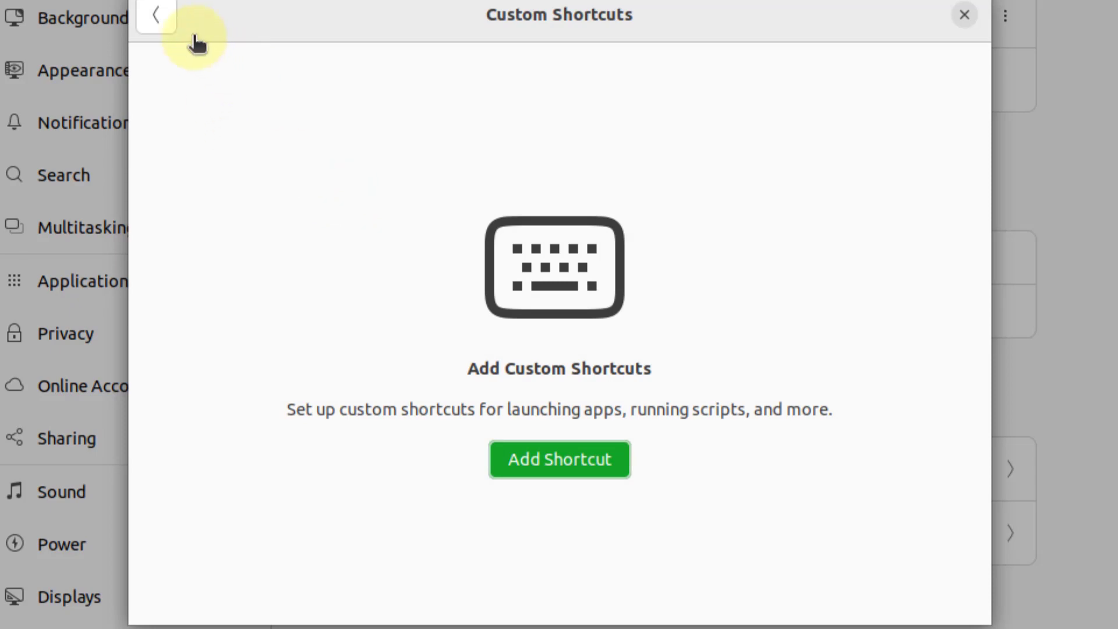
left_click(968, 18)
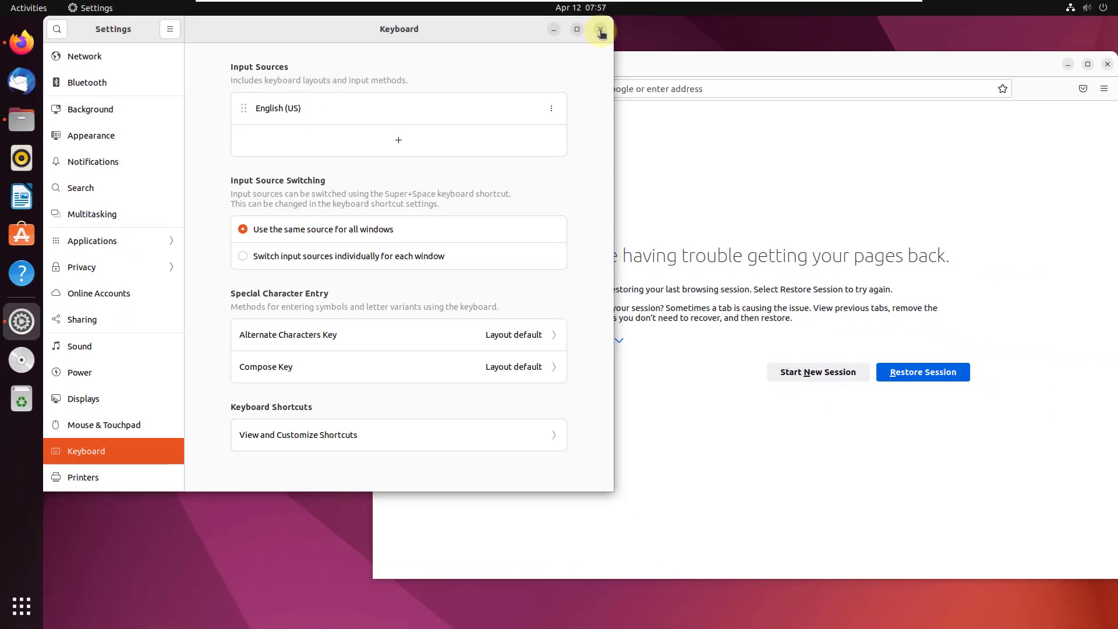
left_click(603, 29)
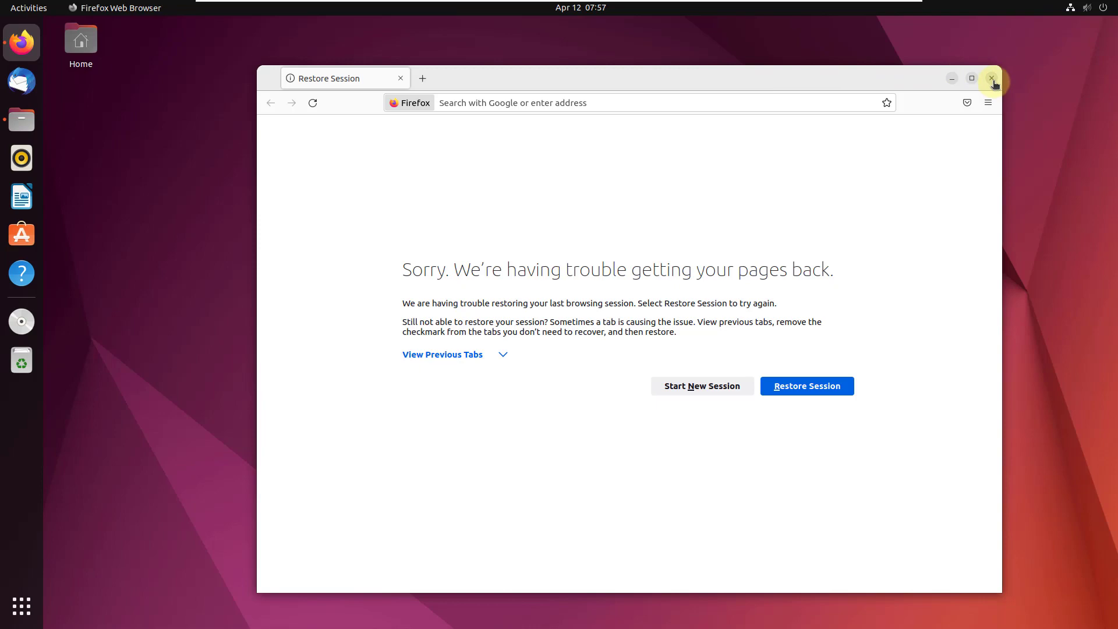
Close Firefox, then open and close the Home folder window from the dock
left_click(992, 80)
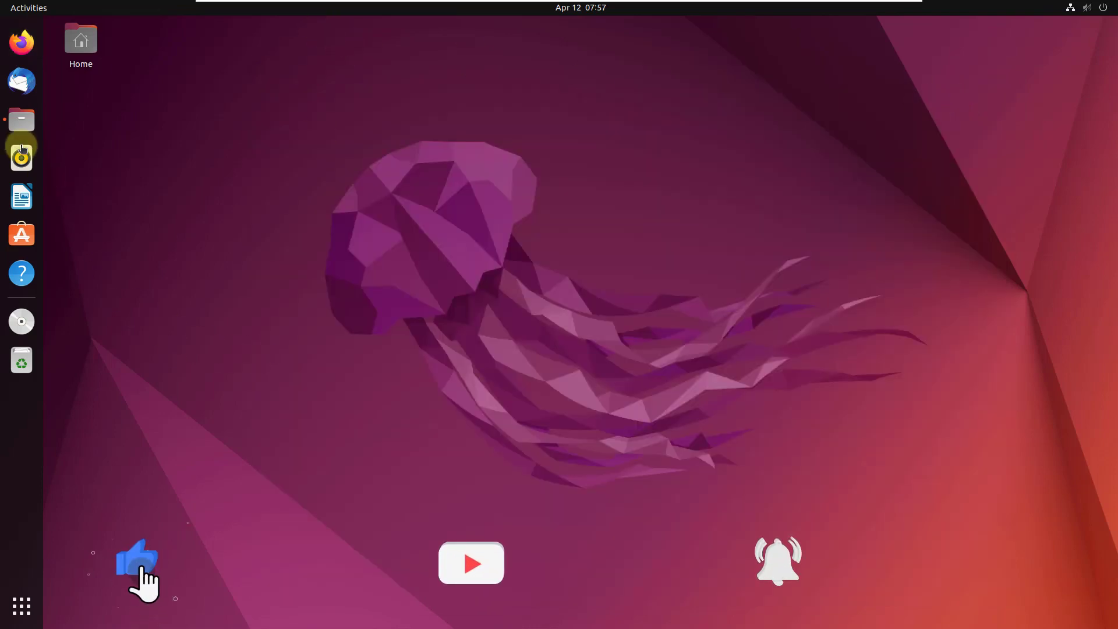
left_click(21, 119)
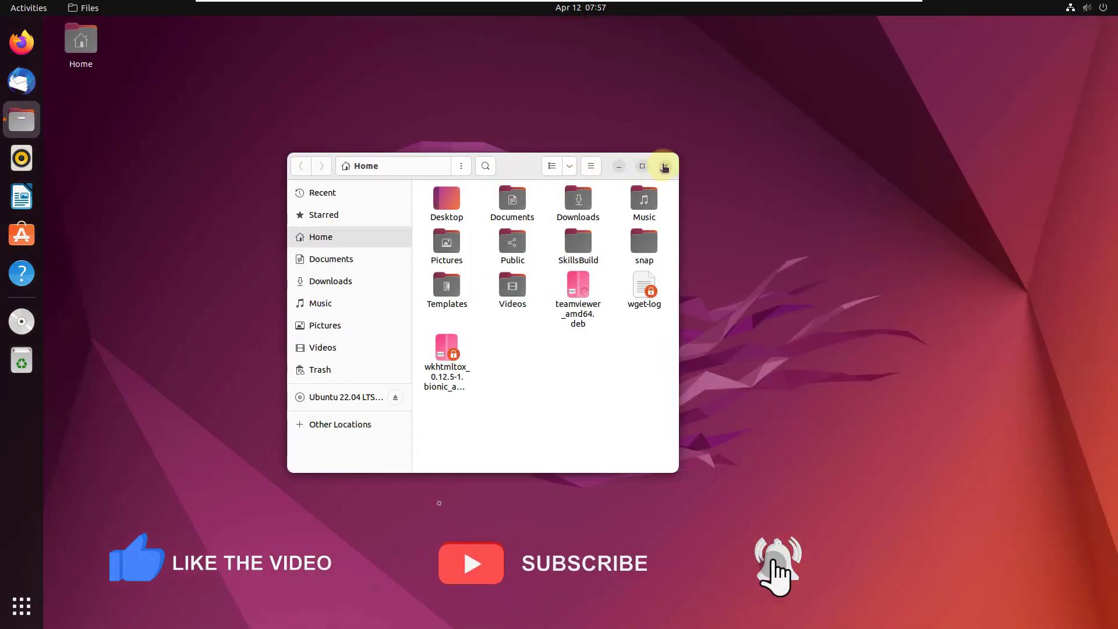
left_click(665, 166)
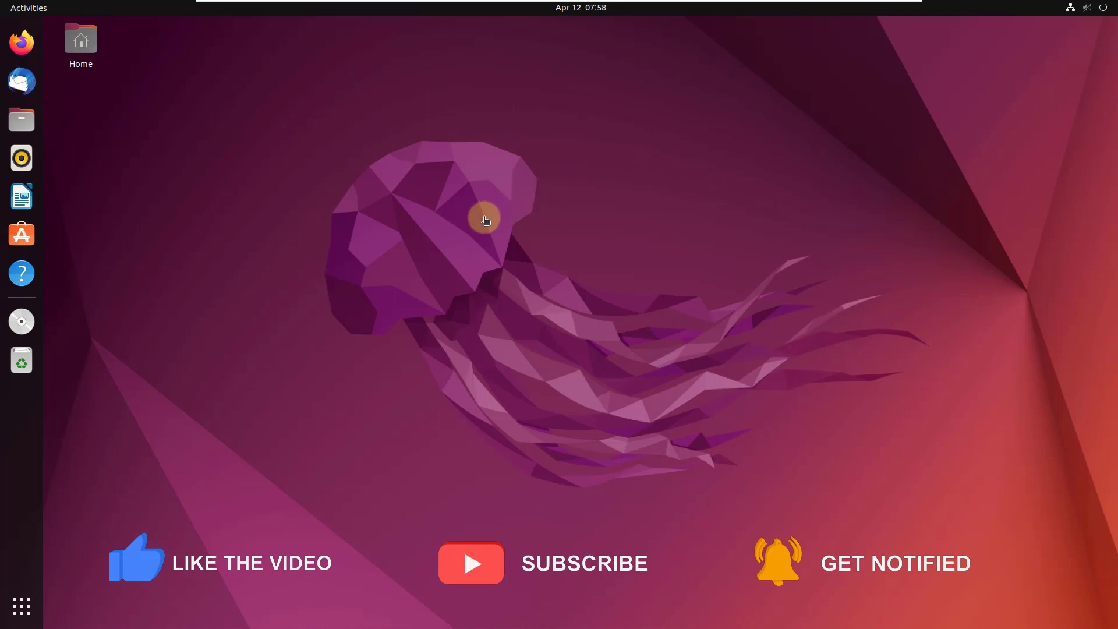